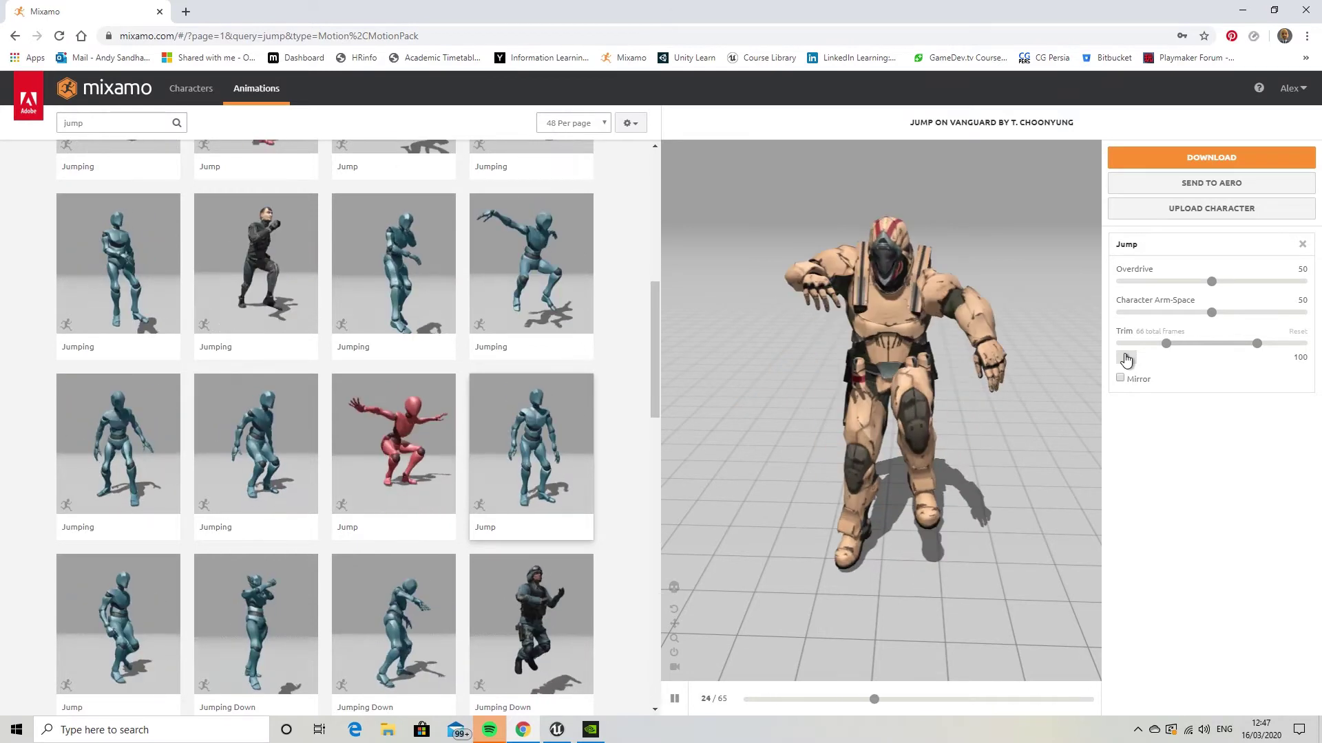
# Trim the Jump animation to start at 20 and end at 45, and download it
pyautogui.press('Return')
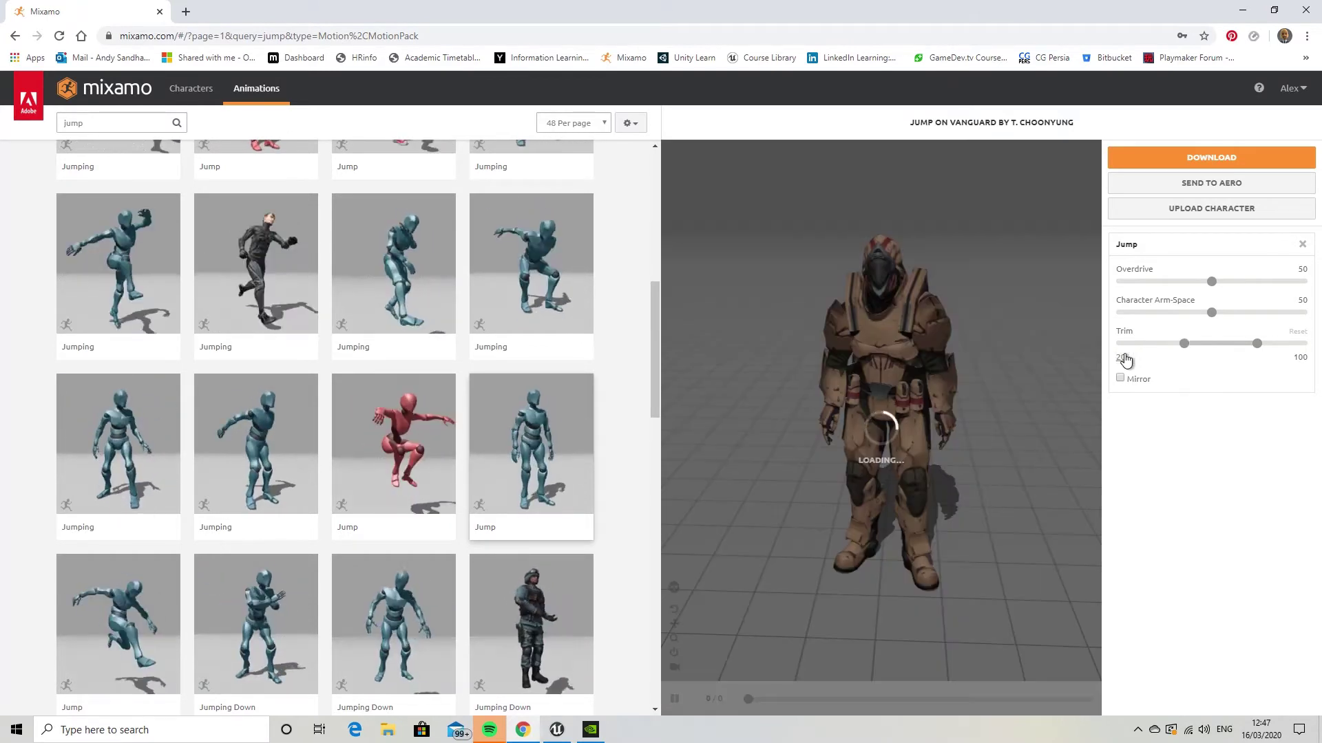
pyautogui.click(1303, 361)
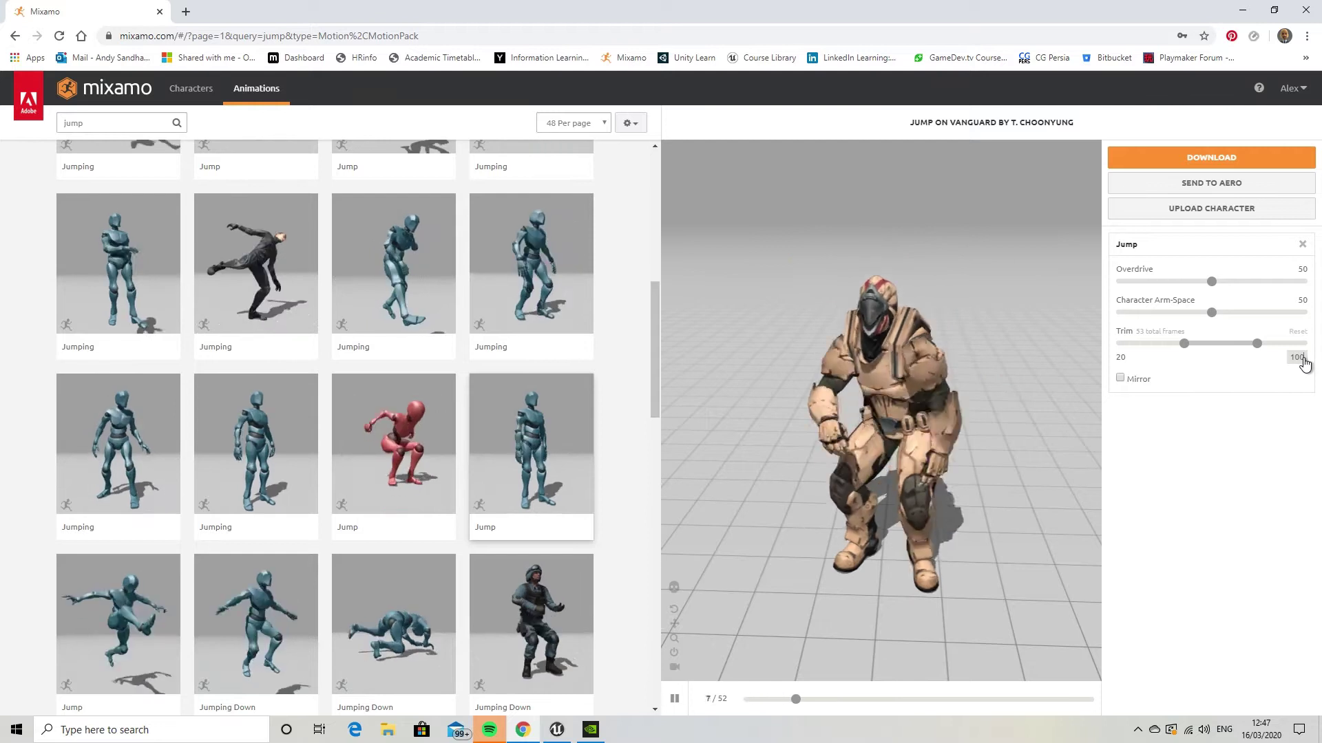
pyautogui.press('BackSpace')
pyautogui.press('BackSpace')
pyautogui.press('BackSpace')
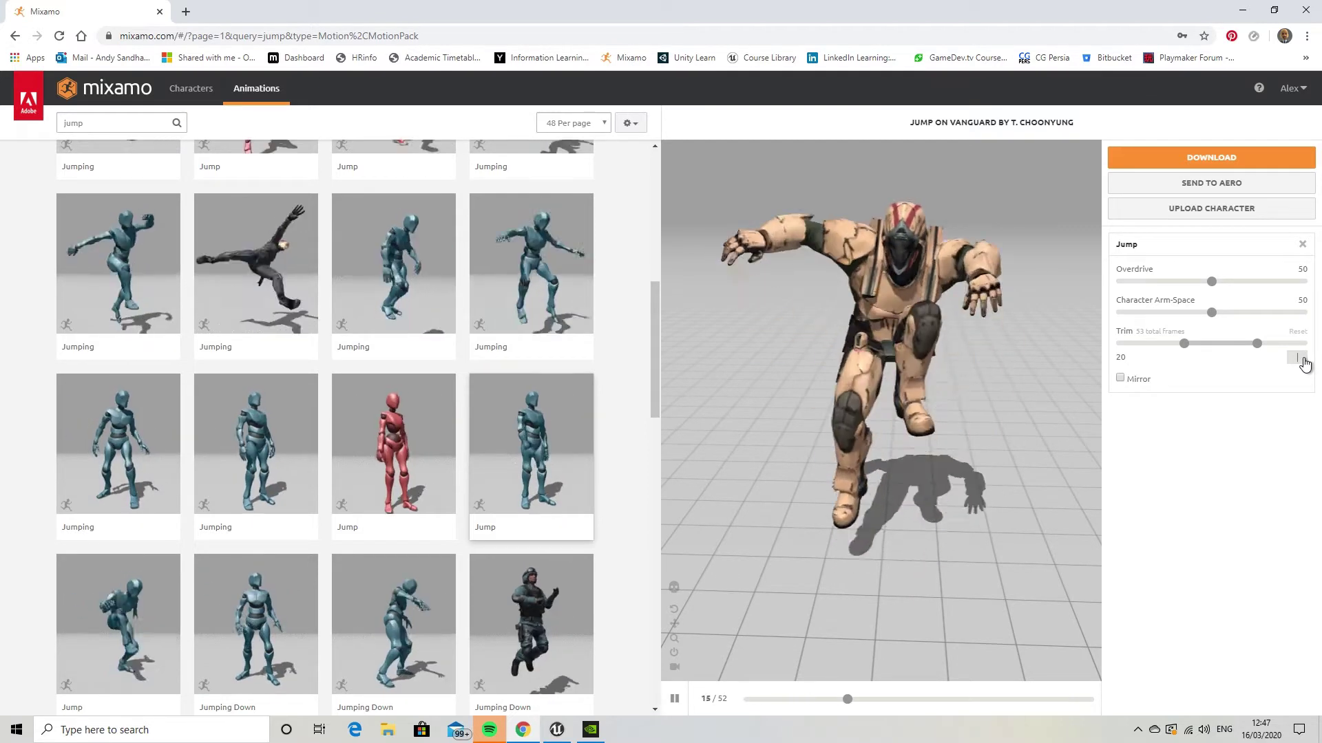
pyautogui.write('45')
pyautogui.press('Return')
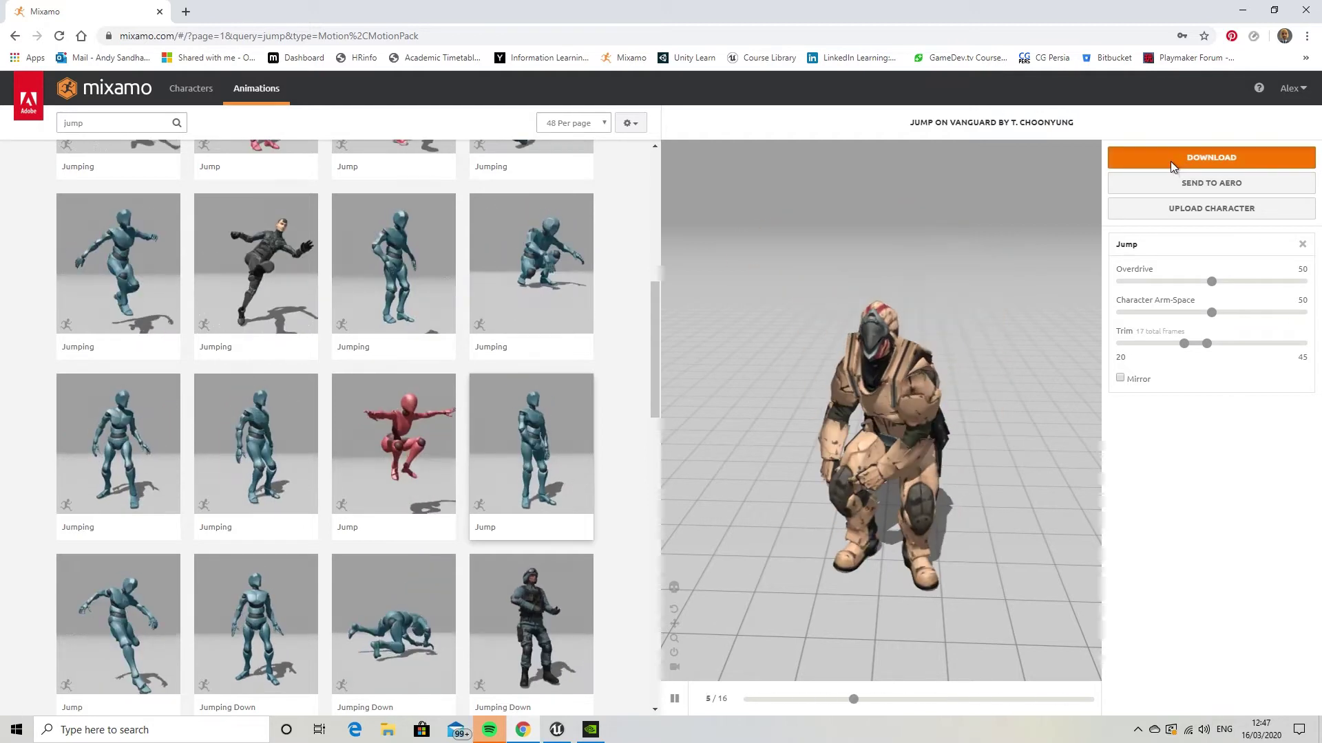
pyautogui.click(1170, 161)
pyautogui.click(857, 317)
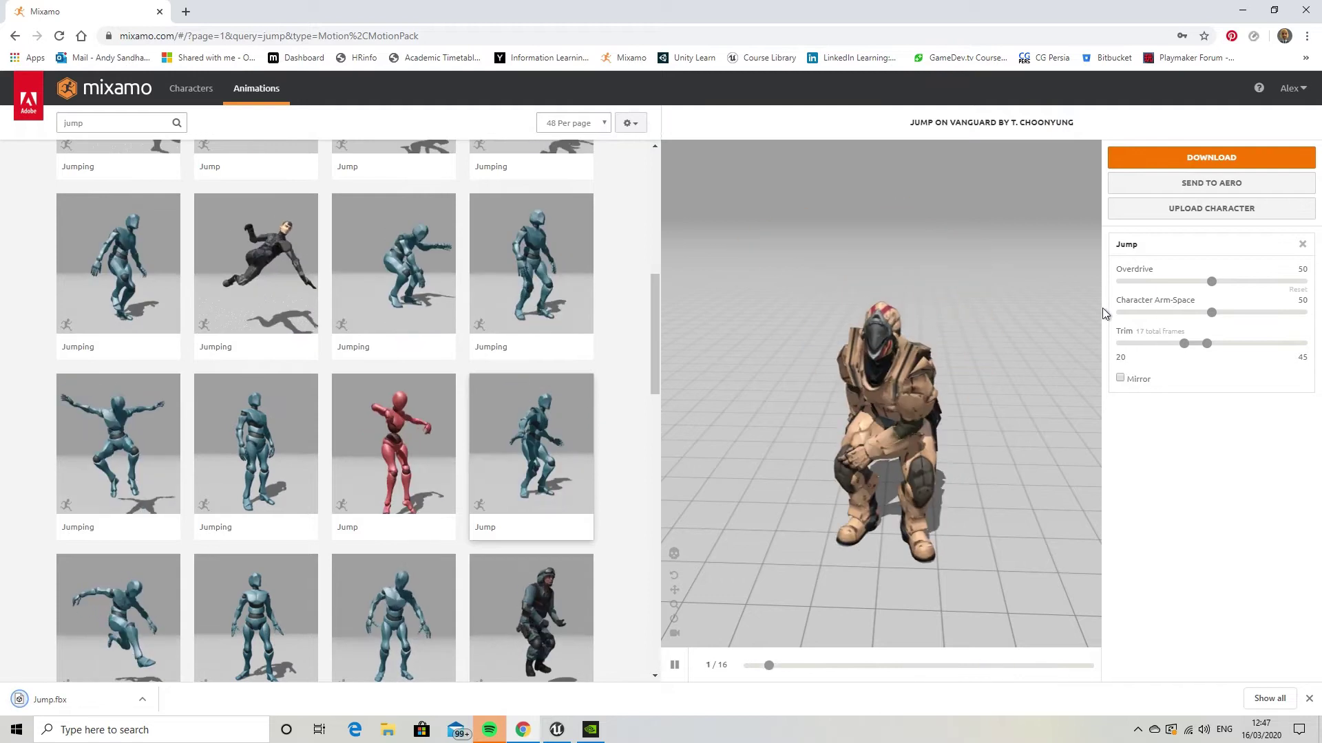
# Try to set the Jump animation's trim start to 75
pyautogui.click(1121, 359)
pyautogui.press('BackSpace')
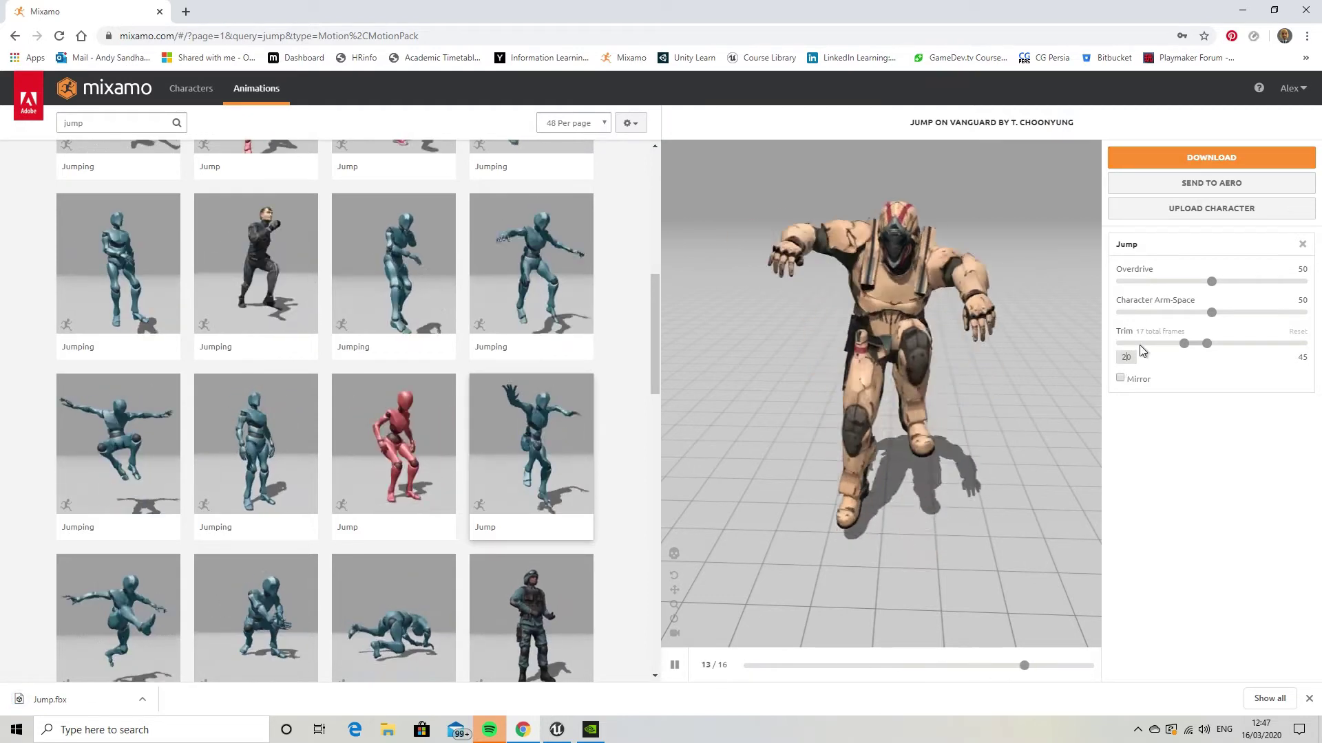
pyautogui.write('75')
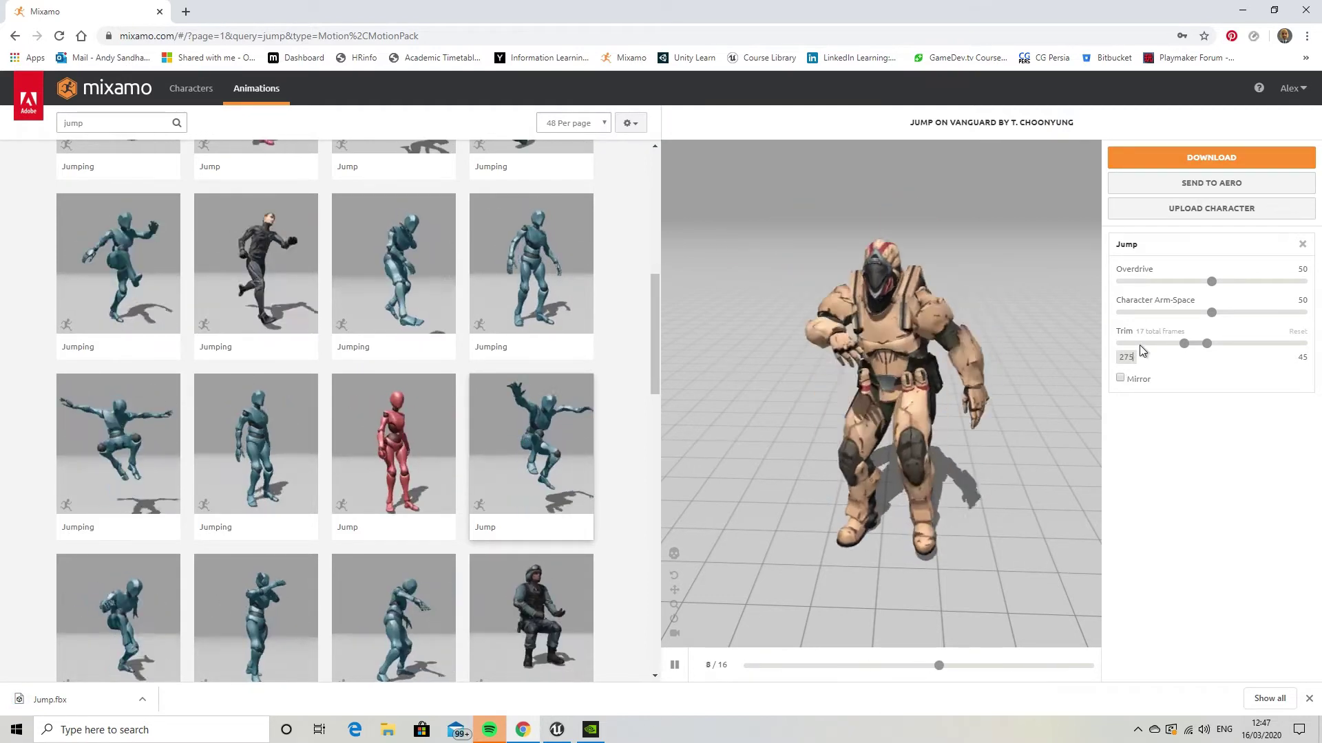
pyautogui.press('BackSpace')
pyautogui.press('BackSpace')
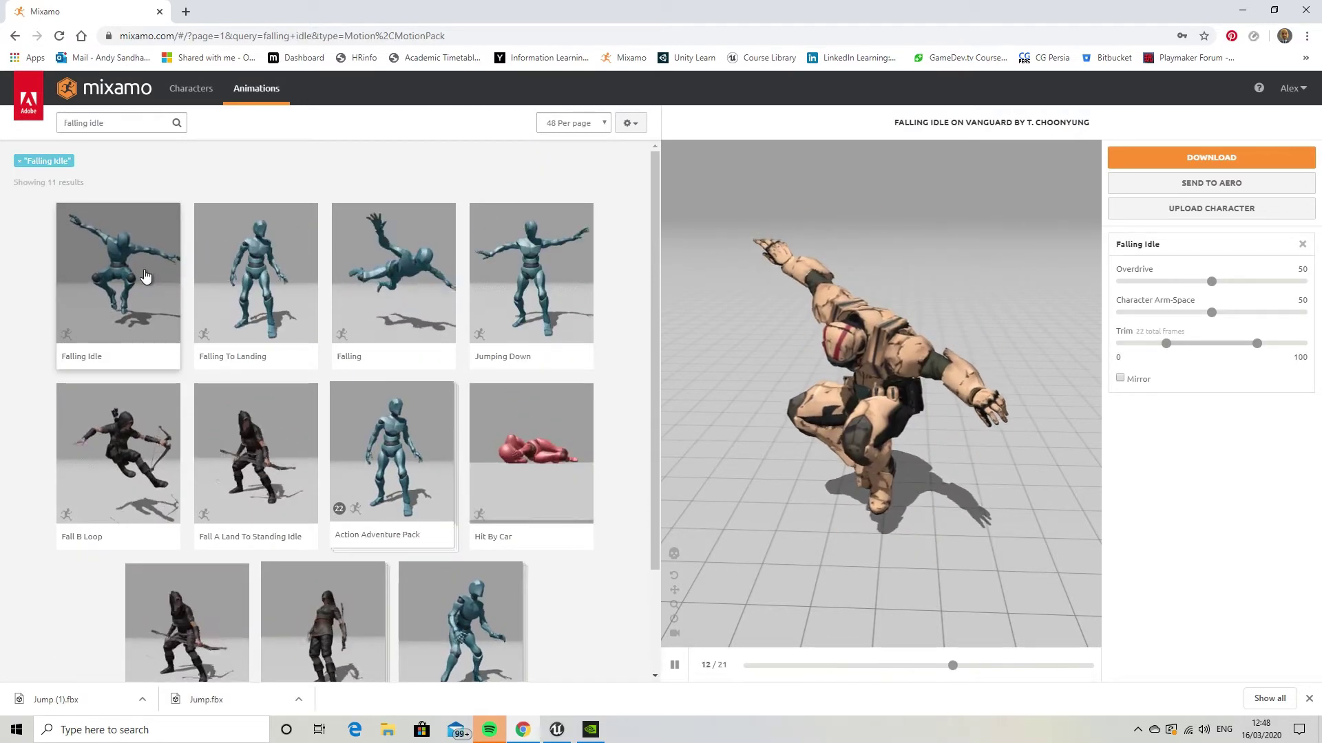
pyautogui.moveTo(1210, 320); pyautogui.dragTo(1076, 315)
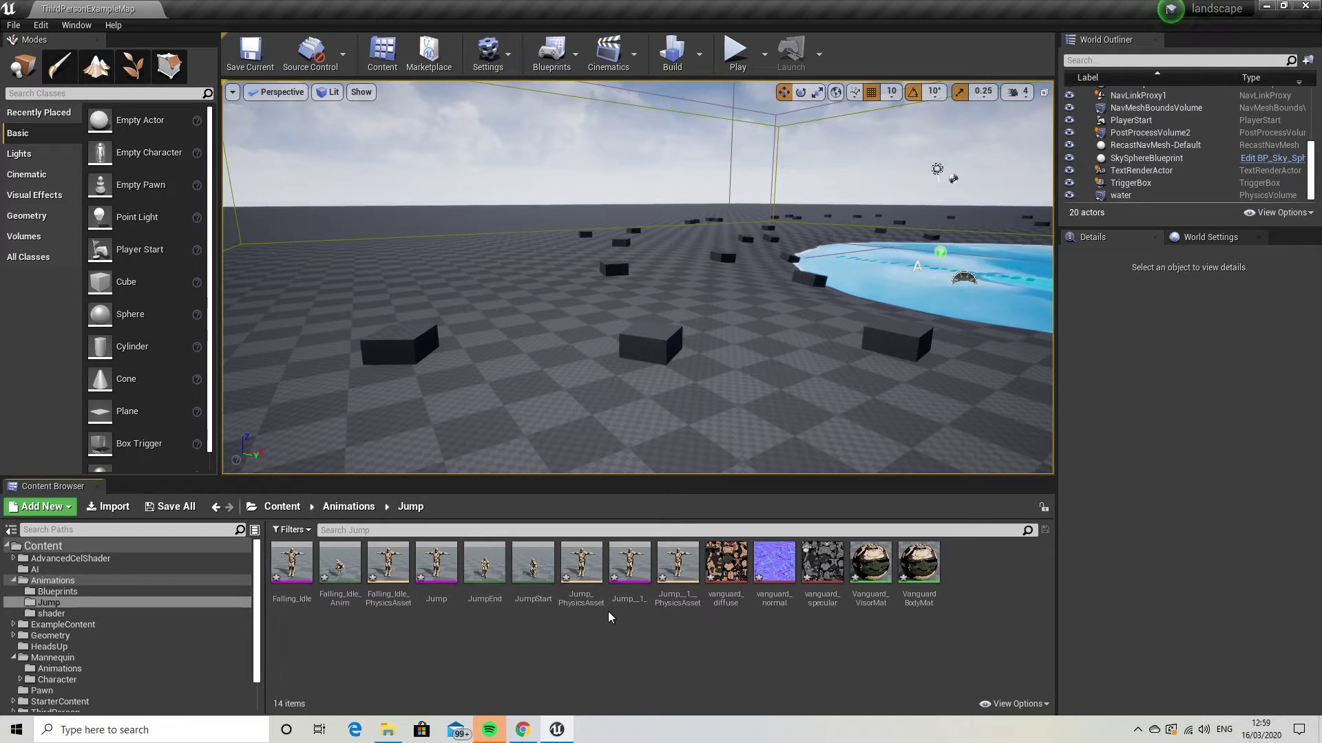
# In Unreal Editor, preview the JumpStart, JumpEnd and Falling_Idle_Anim animations from the Jump folder
pyautogui.doubleClick(535, 580)
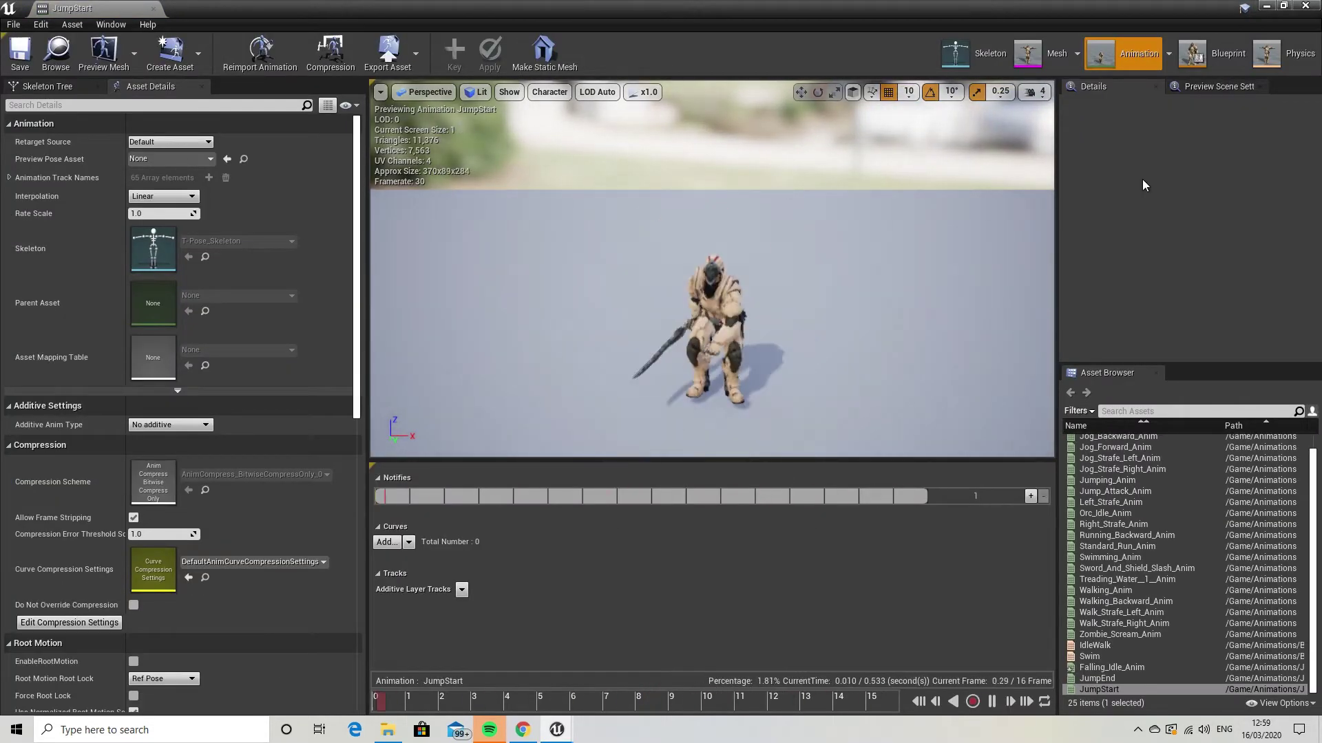
pyautogui.click(1305, 7)
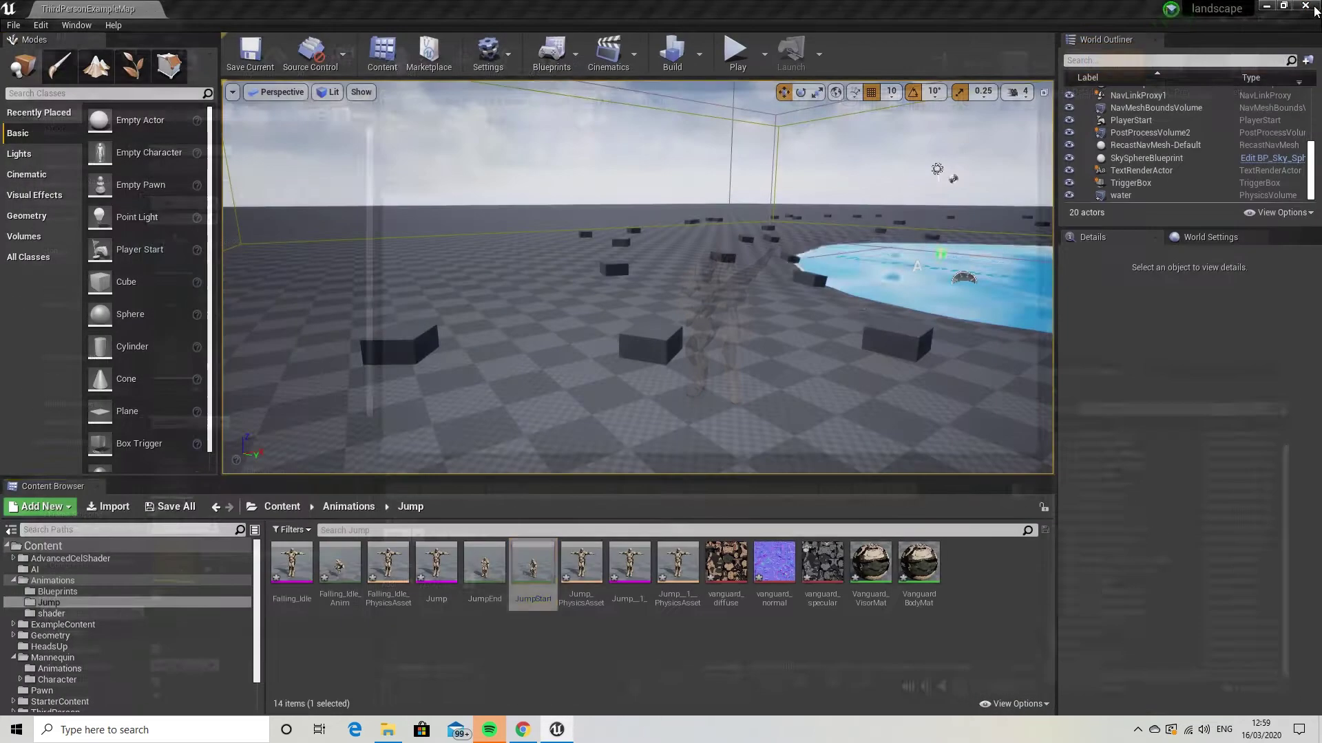
pyautogui.doubleClick(485, 563)
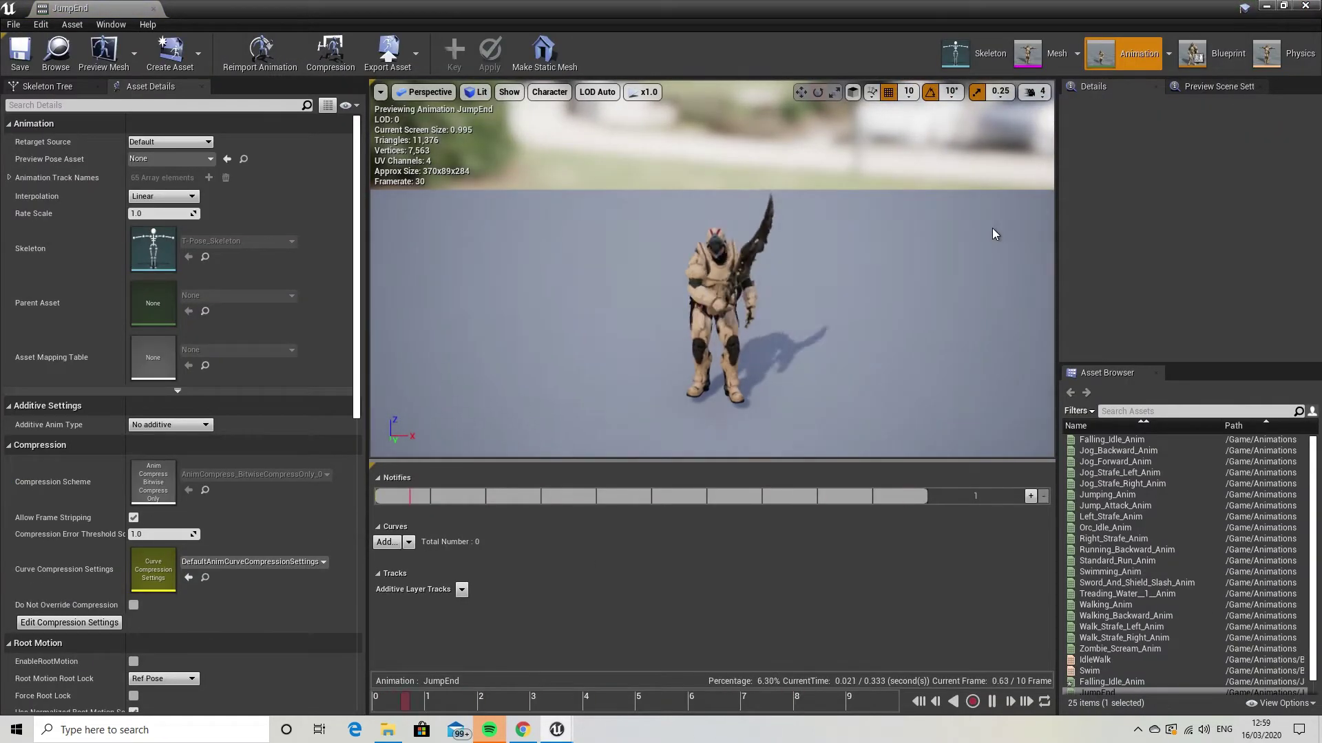
pyautogui.click(1306, 6)
pyautogui.doubleClick(335, 563)
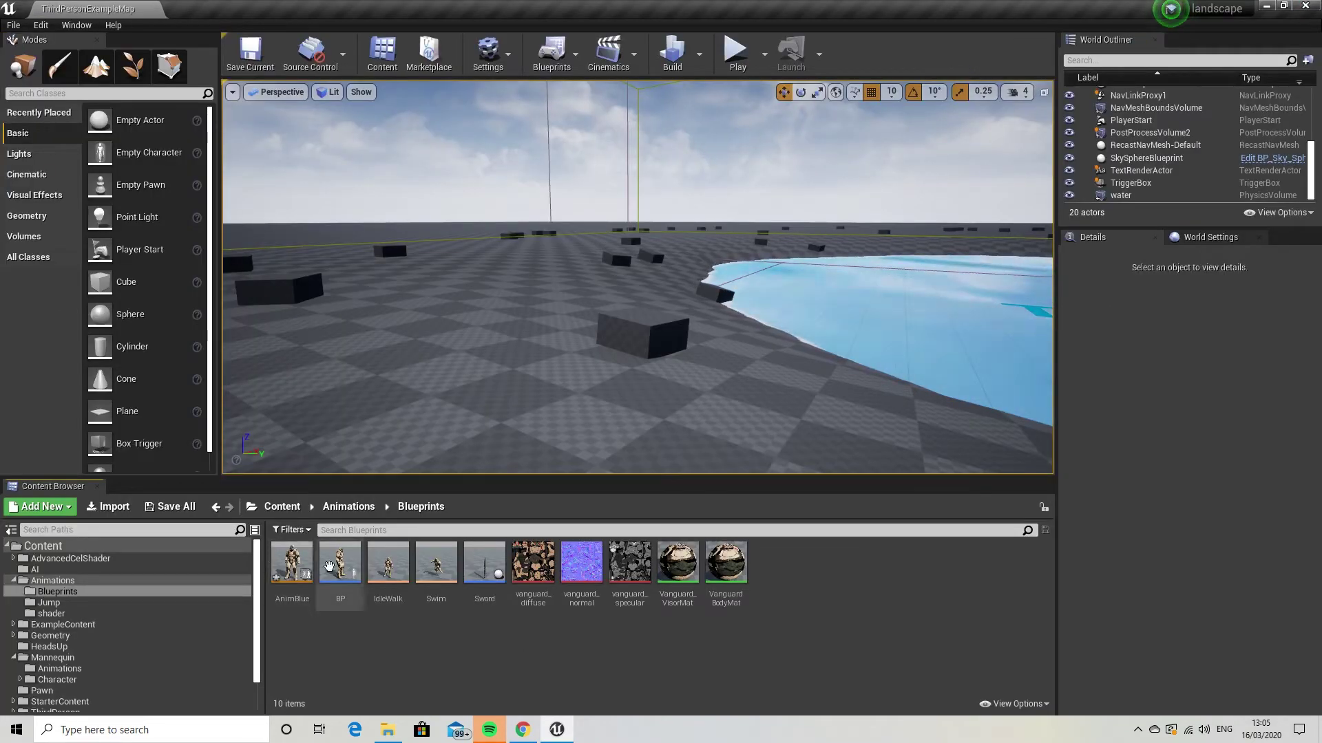
# In the state machine of the AnimBlue animation blueprint, add a state named JumpStart with a transition from idlewalkrun
pyautogui.doubleClick(290, 578)
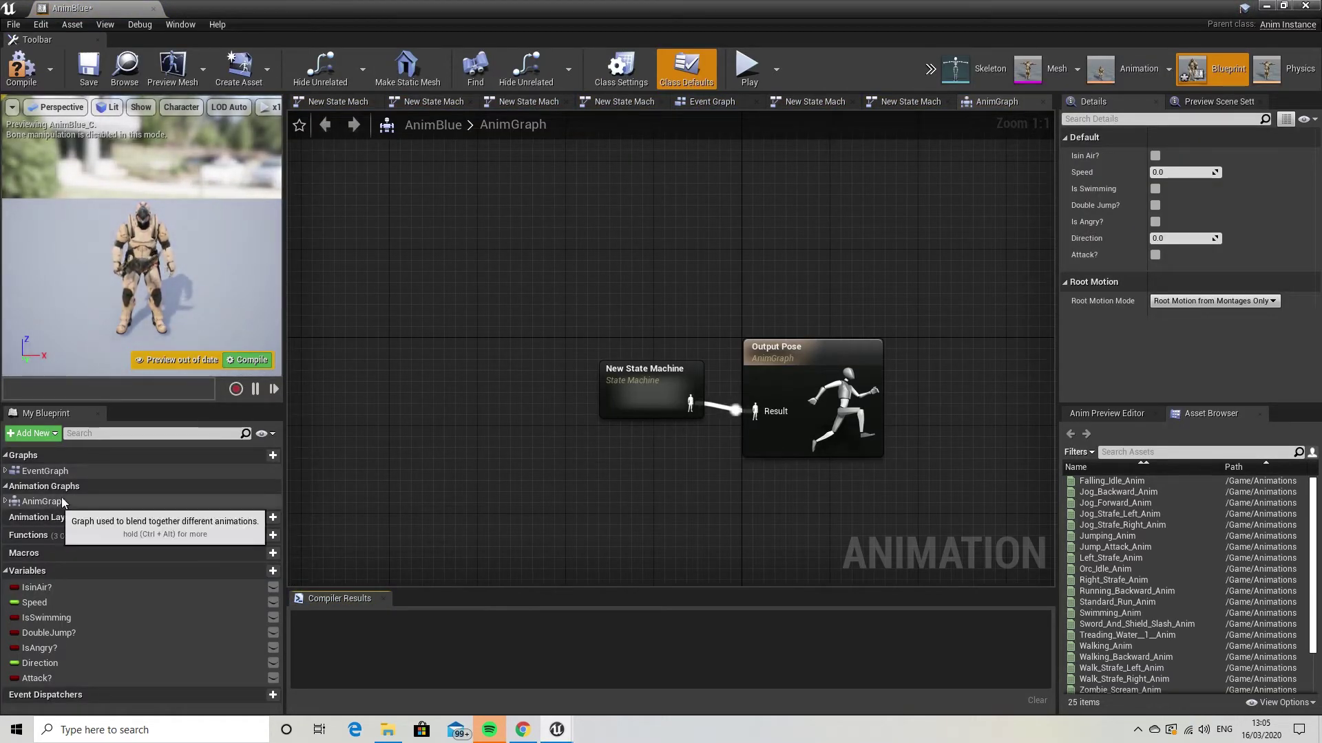
pyautogui.doubleClick(674, 389)
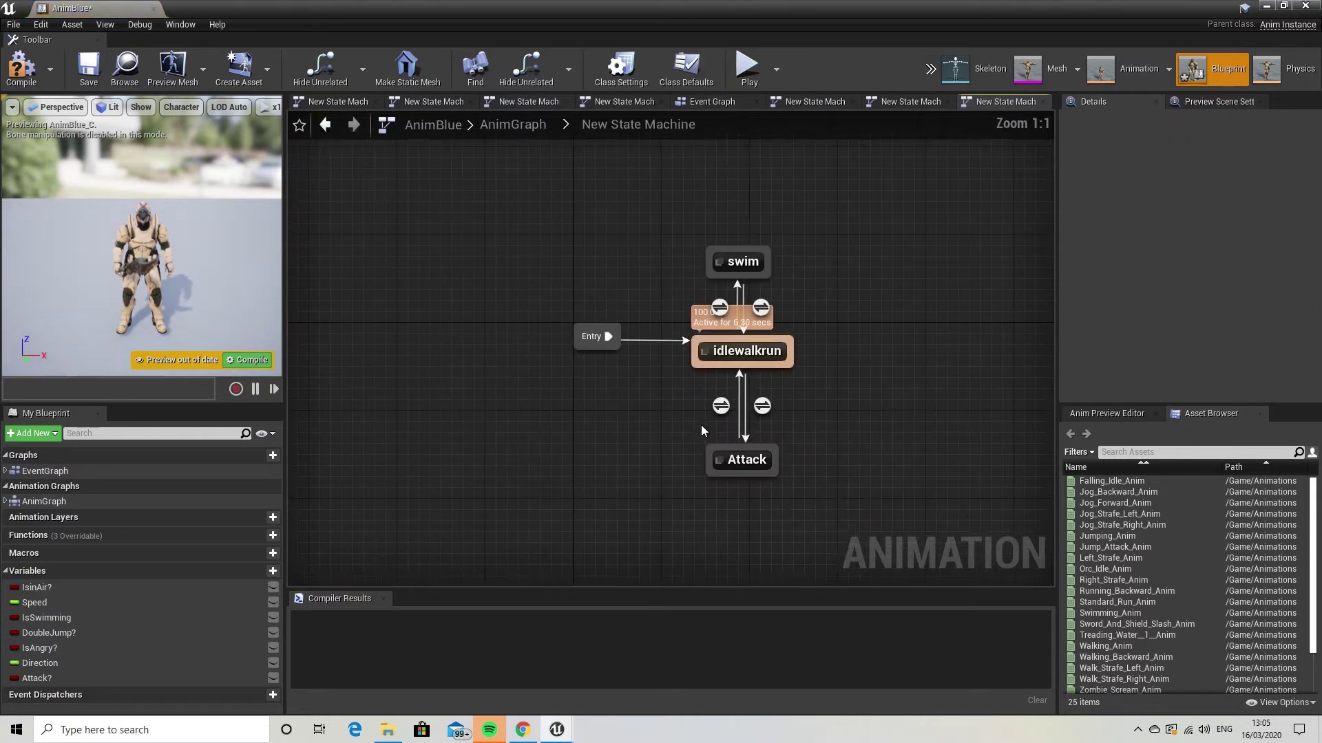
pyautogui.moveTo(813, 333); pyautogui.dragTo(689, 332, button='right')
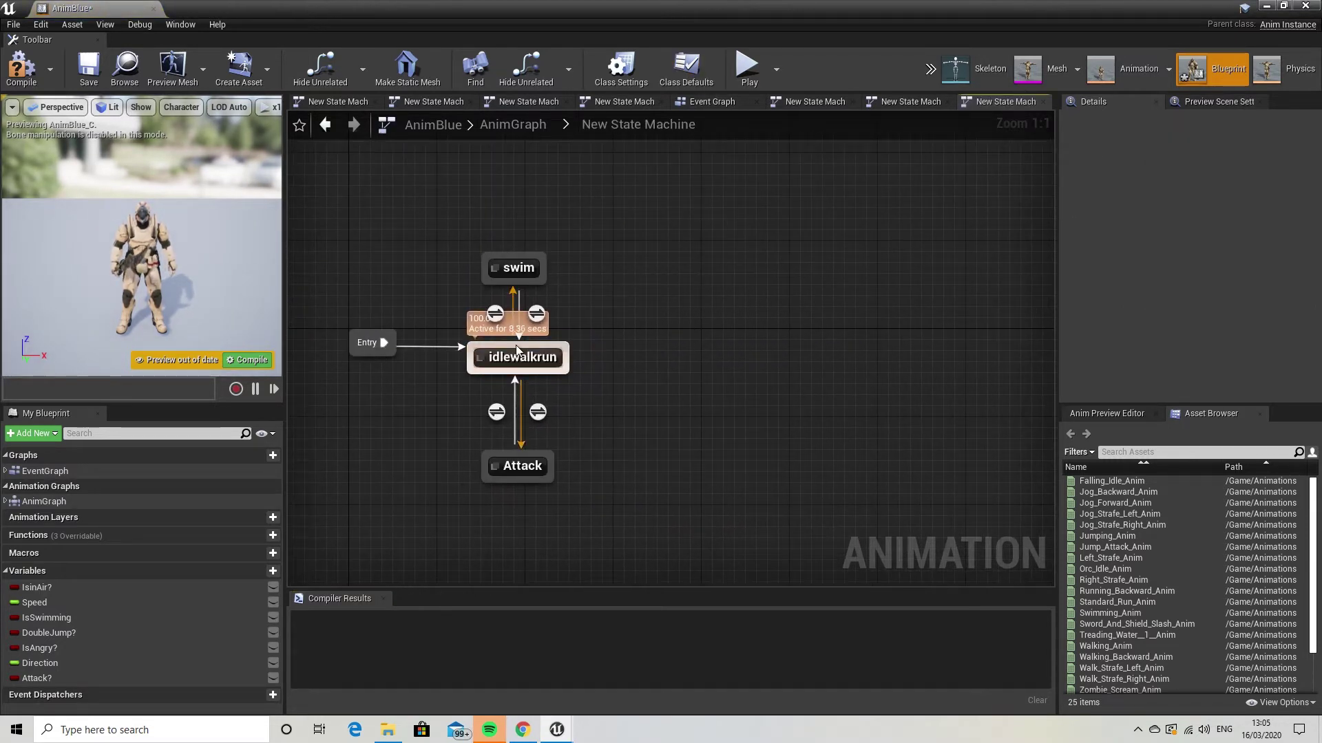
pyautogui.moveTo(565, 349); pyautogui.dragTo(706, 267)
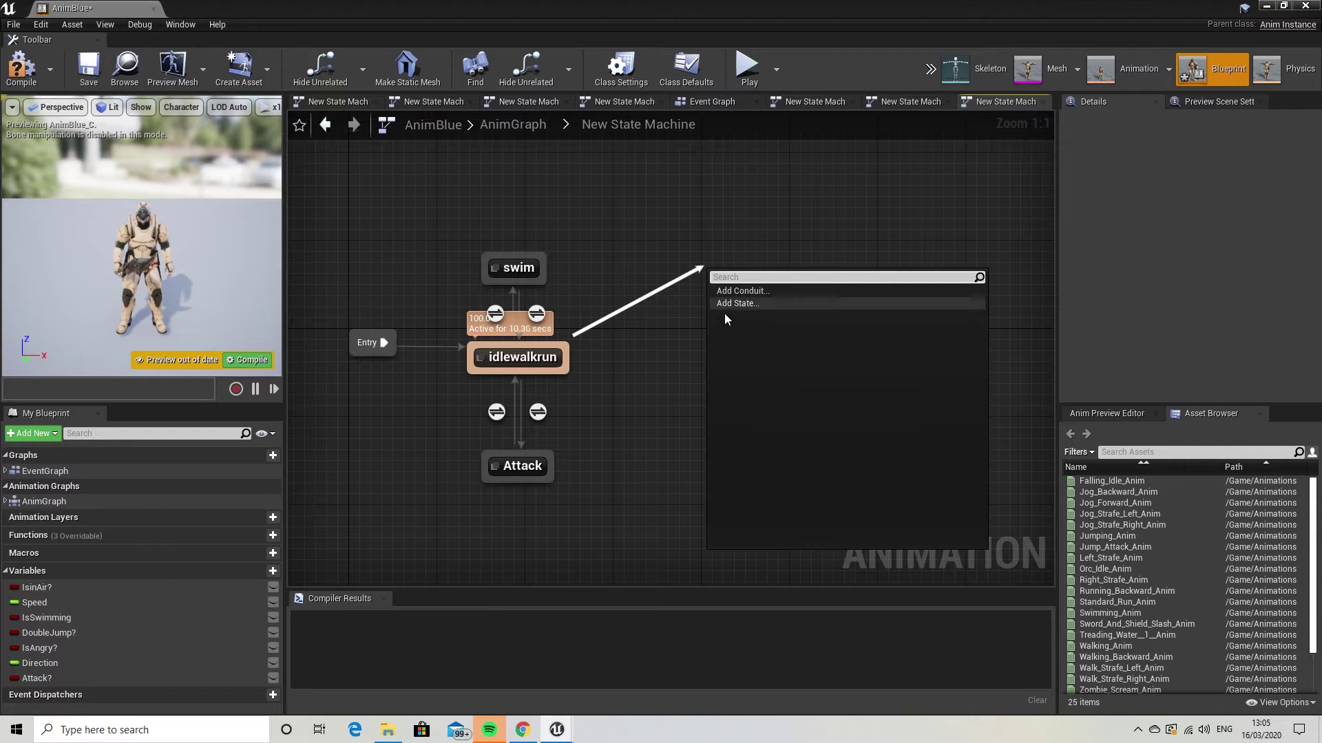
pyautogui.click(748, 304)
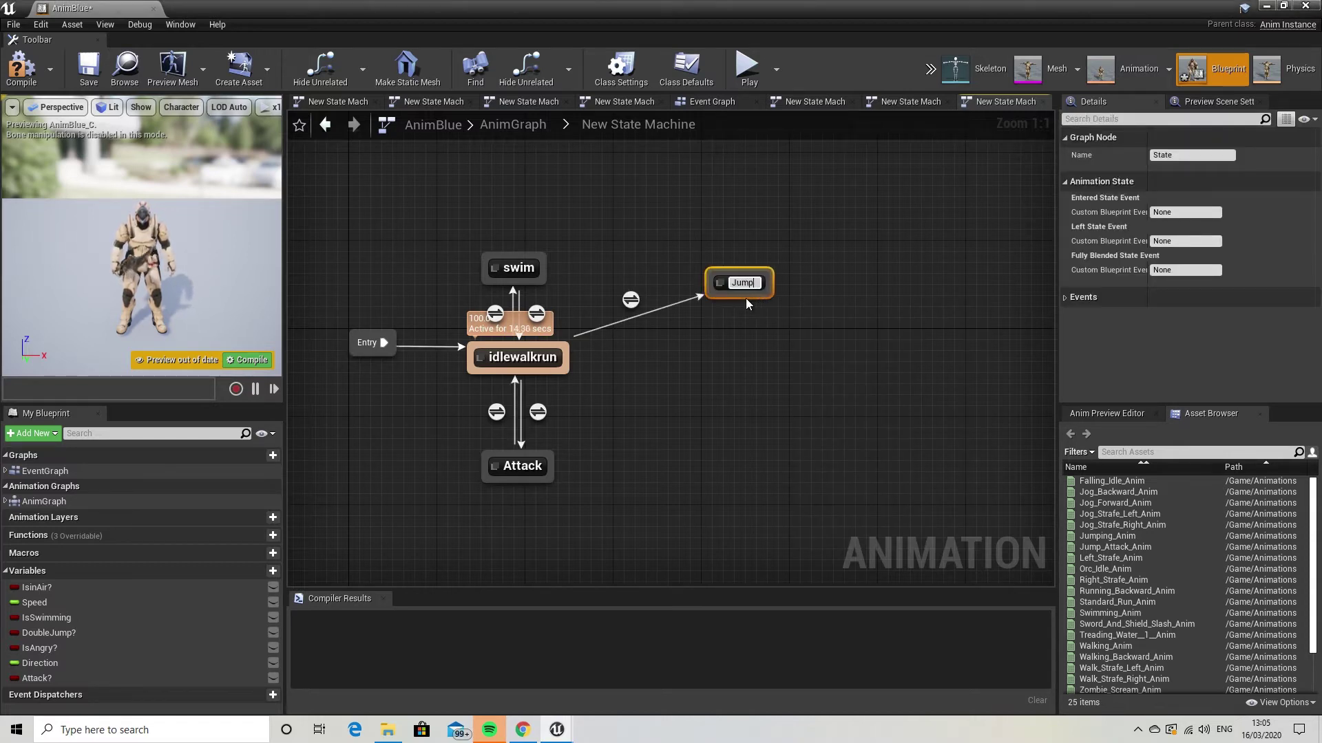
pyautogui.write('JumpS')
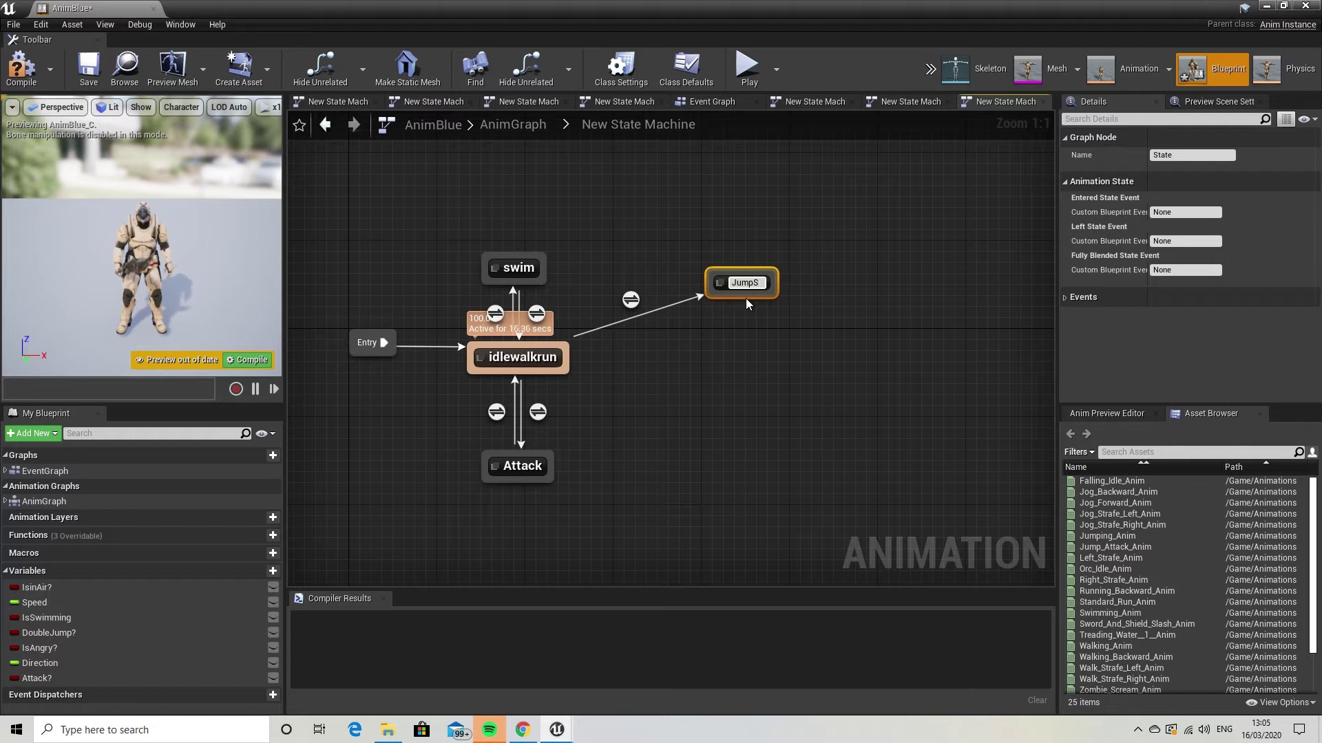
pyautogui.write('tart')
pyautogui.press('Return')
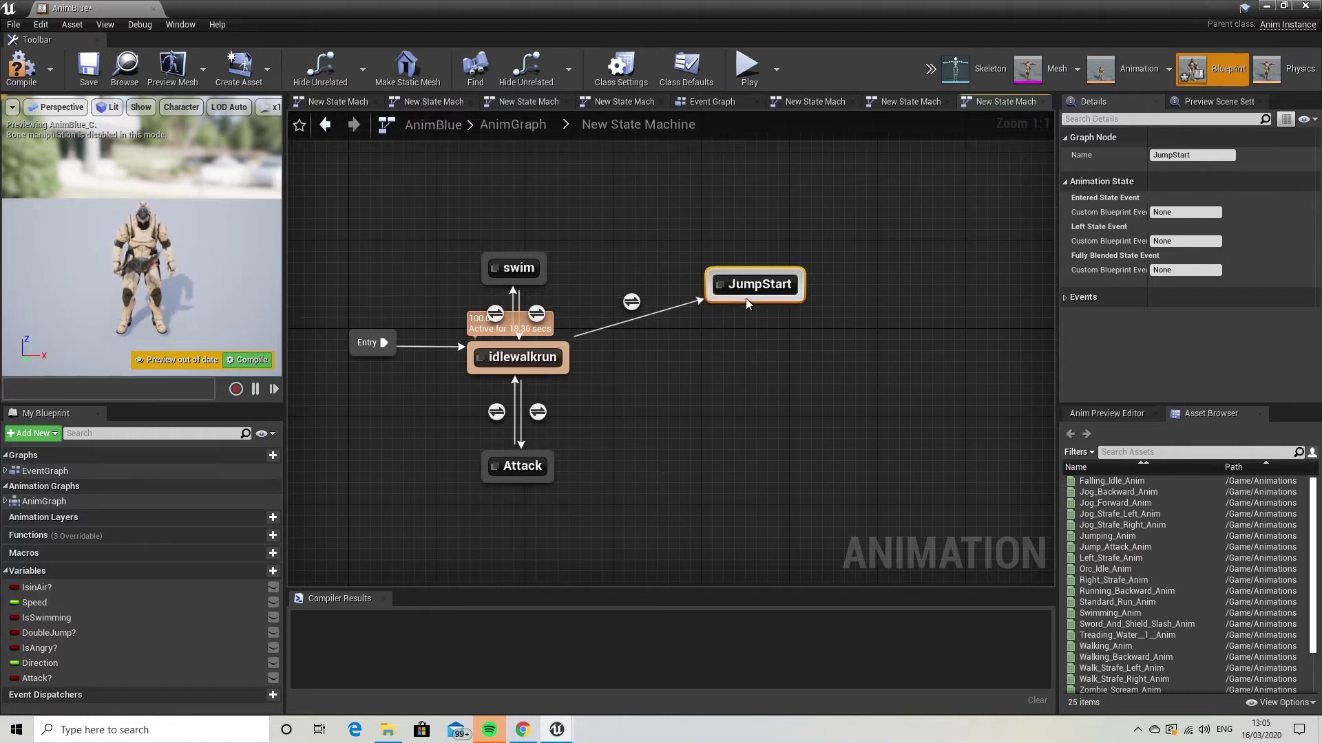
# Add a state named Falling with a transition leading from JumpStart
pyautogui.moveTo(745, 299); pyautogui.dragTo(881, 403)
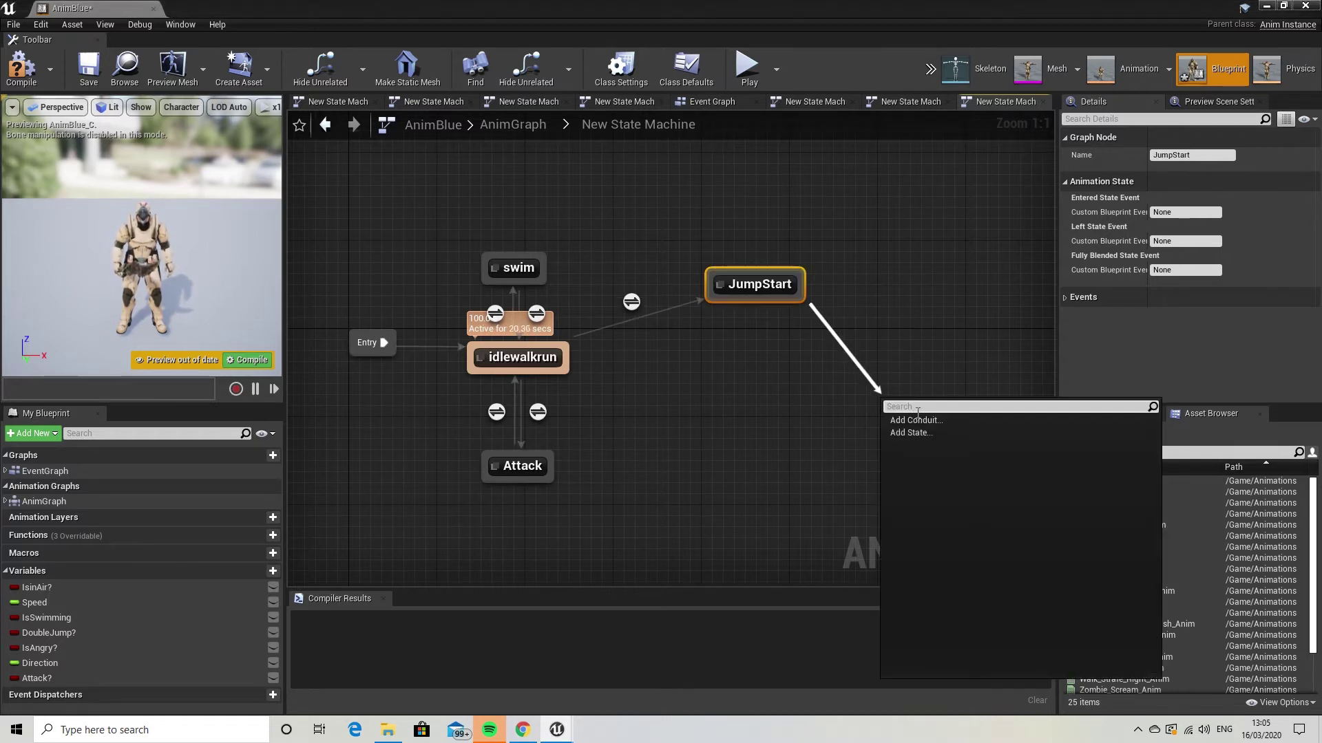
pyautogui.click(906, 432)
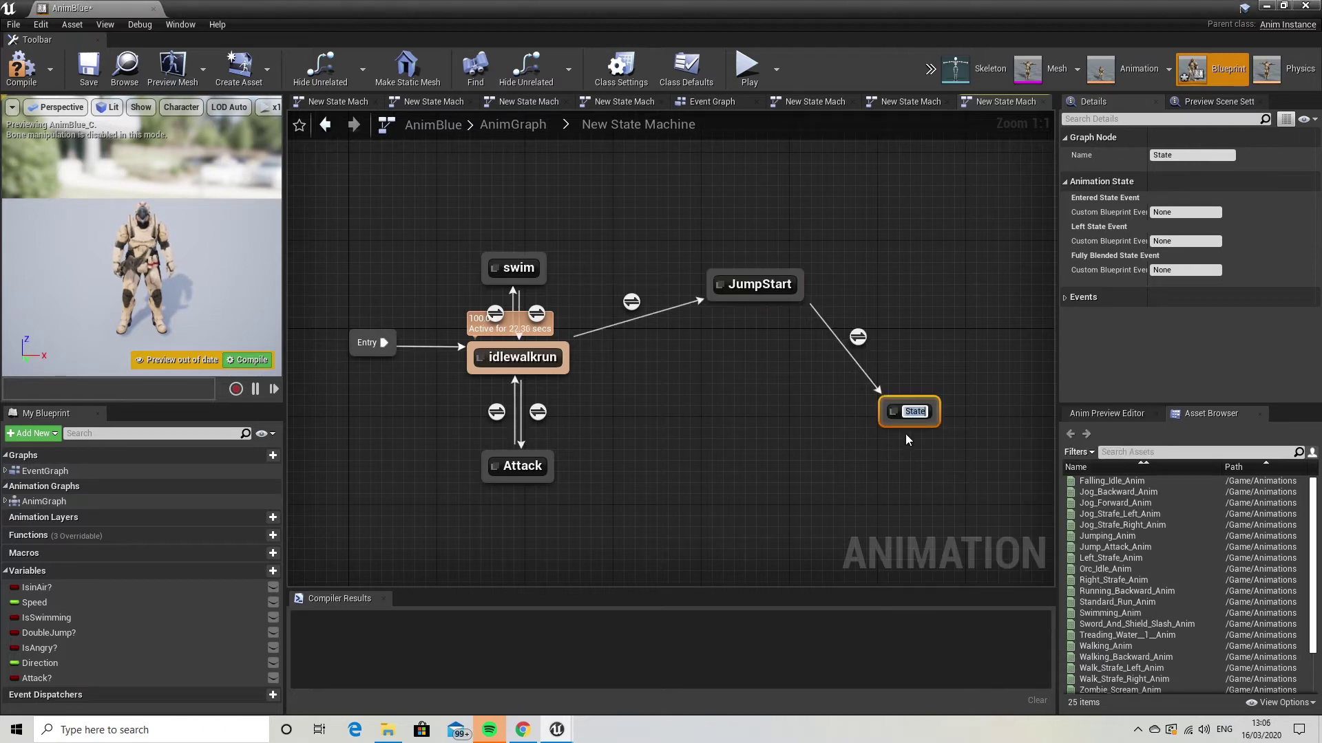
pyautogui.write('Falling')
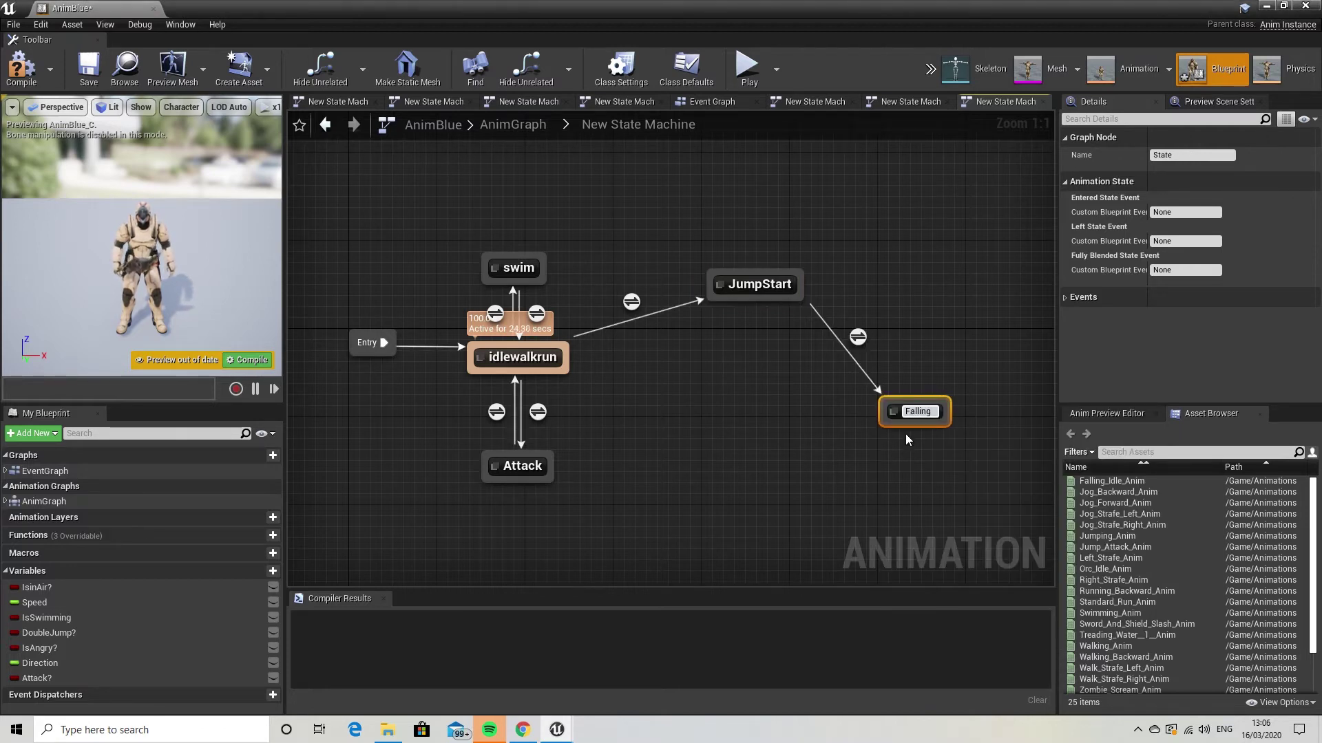
pyautogui.press('Return')
# Add a state named JumpEnd with a transition from Falling, and connect JumpEnd back to idlewalkrun
pyautogui.moveTo(906, 432); pyautogui.dragTo(752, 507)
pyautogui.click(785, 258)
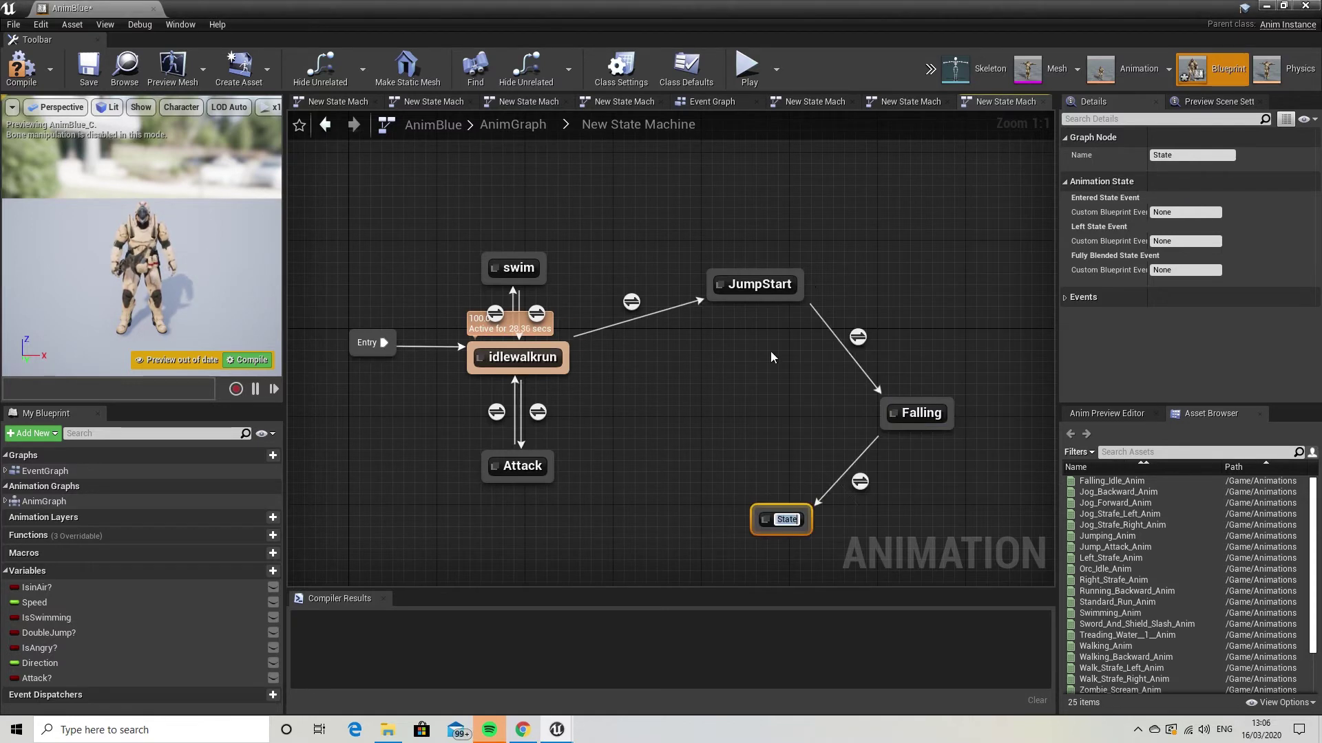
pyautogui.write('Jump')
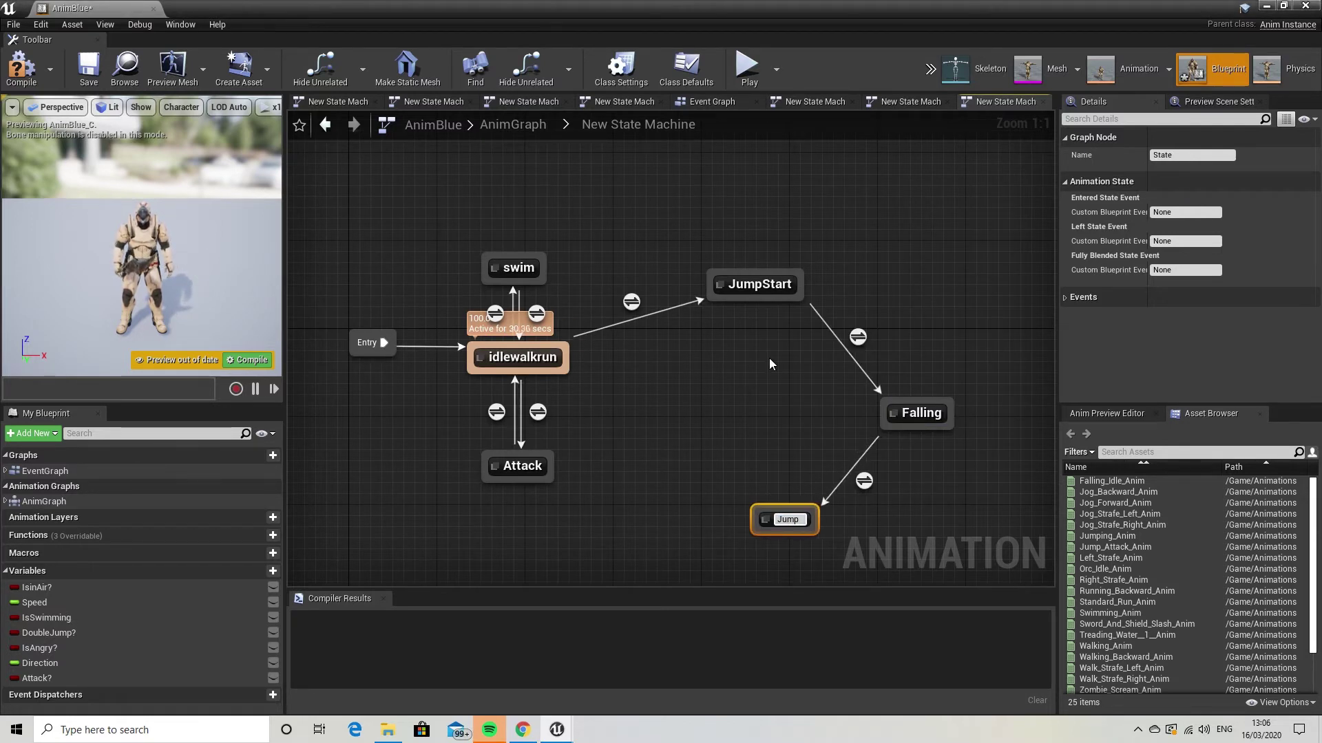
pyautogui.write('End')
pyautogui.press('Return')
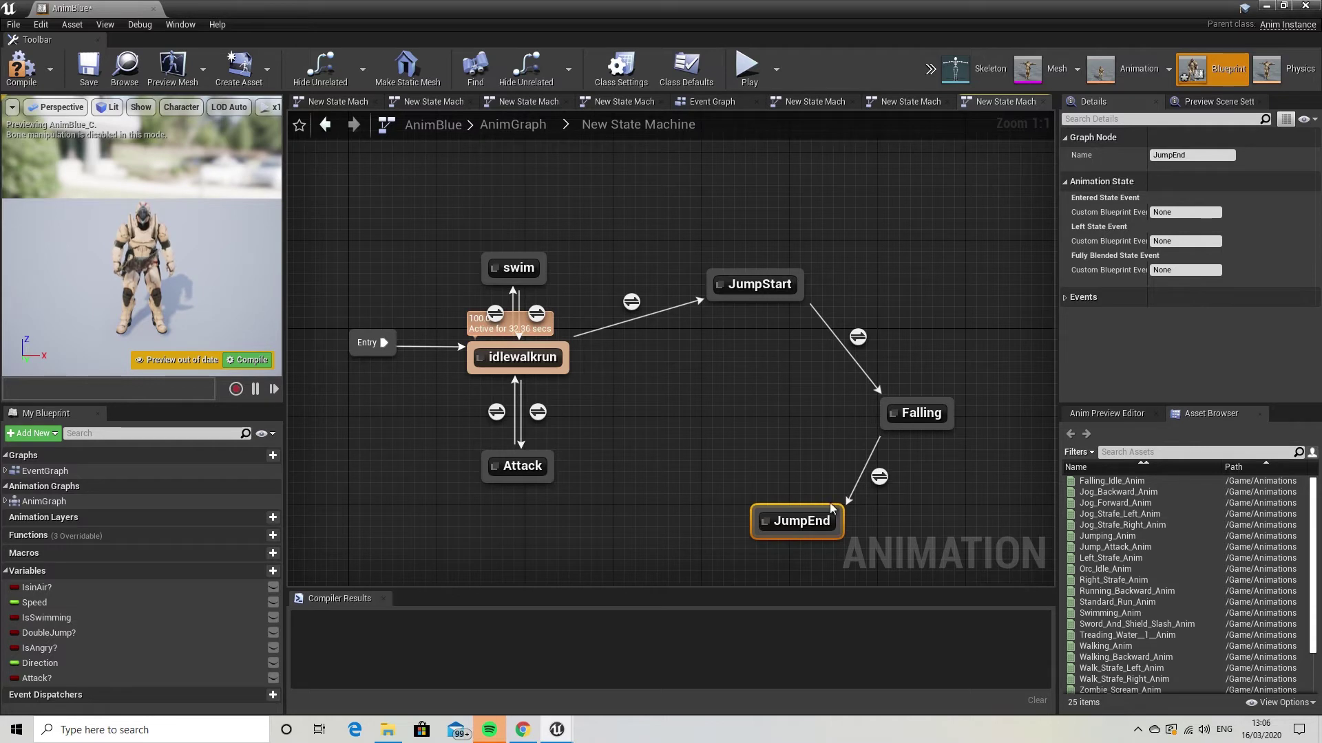
pyautogui.moveTo(812, 526); pyautogui.dragTo(564, 368)
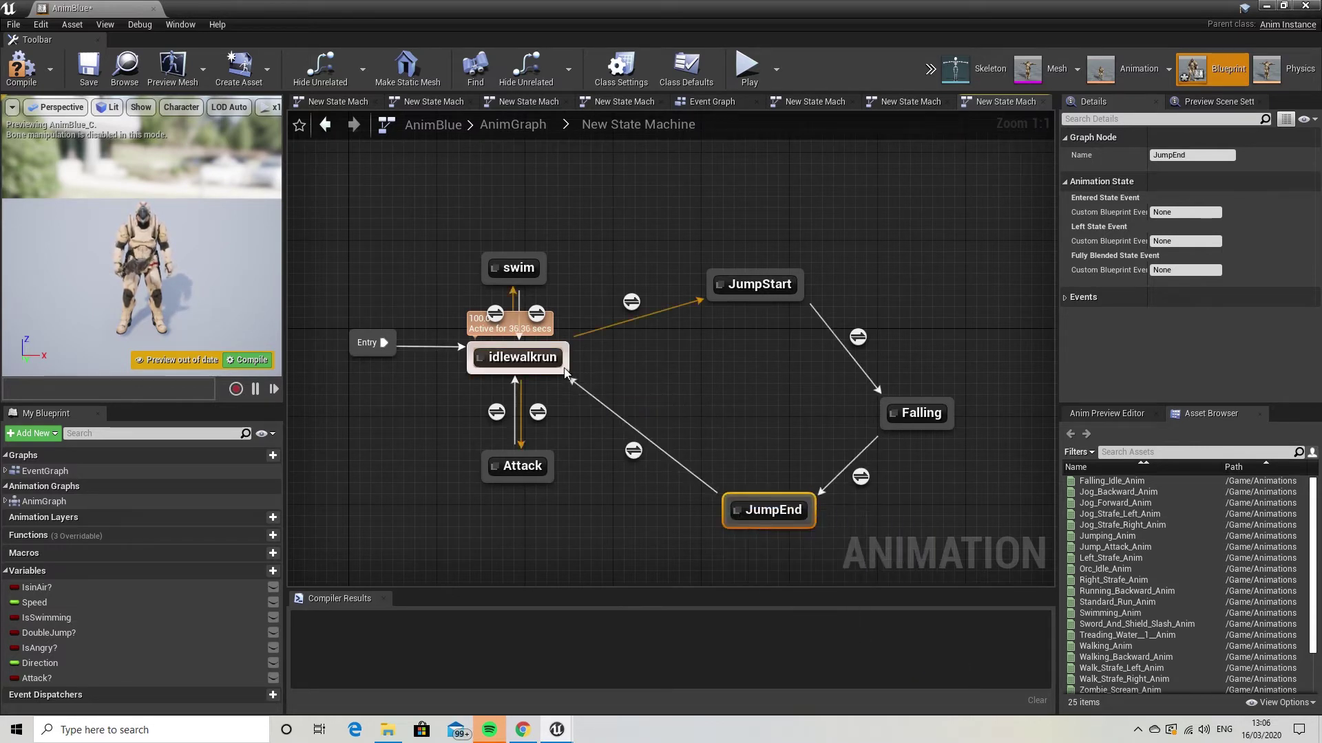
pyautogui.click(819, 195)
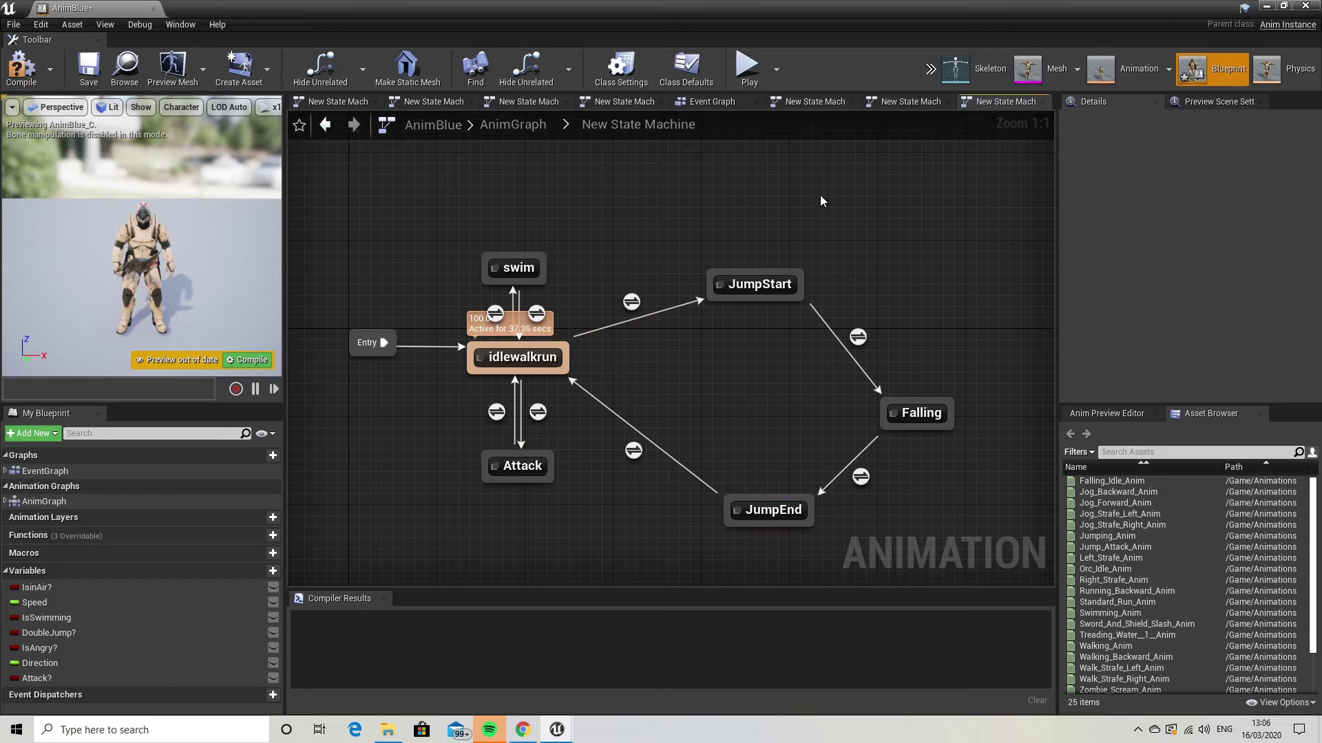
# Feed the JumpStart animation into the output pose of the JumpStart state and turn off its looping
pyautogui.doubleClick(750, 284)
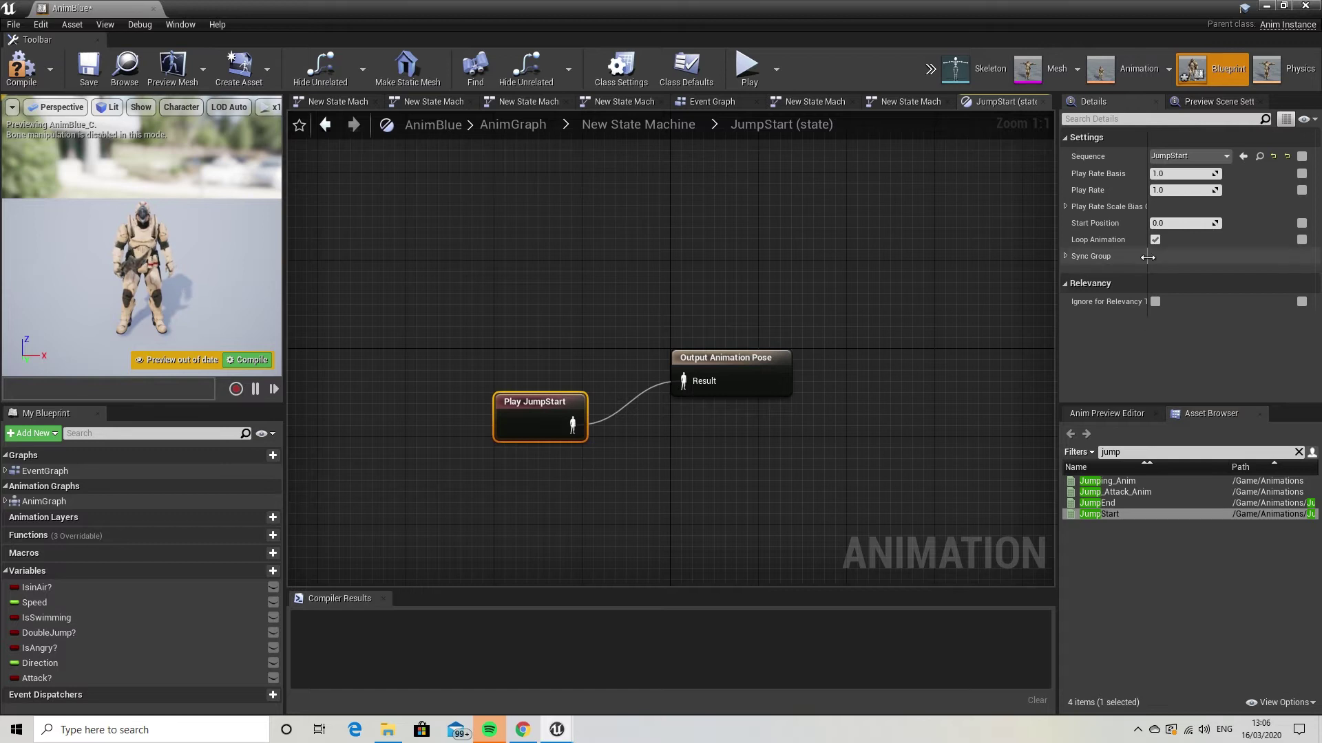
pyautogui.click(1155, 241)
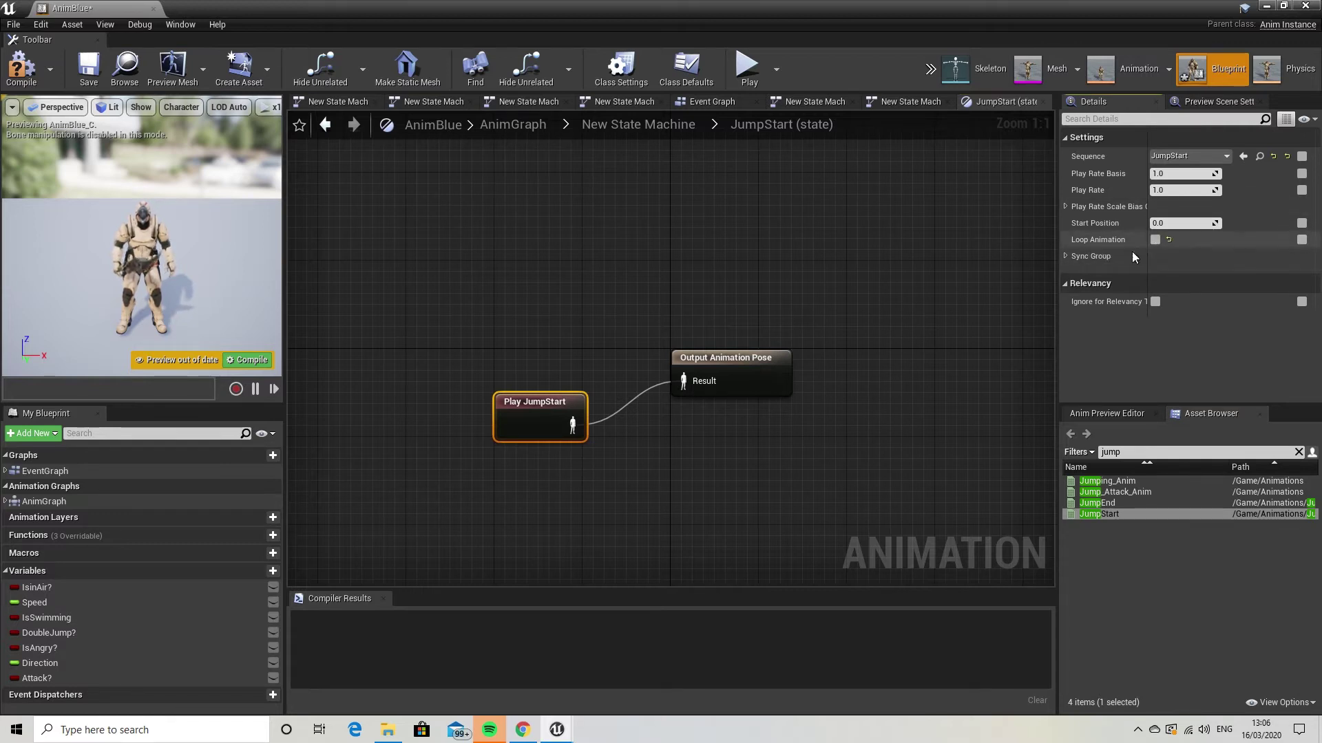
pyautogui.click(335, 130)
# Feed the Falling_Idle_Anim animation from the Jump folder into the output pose of the Falling state
pyautogui.doubleClick(918, 413)
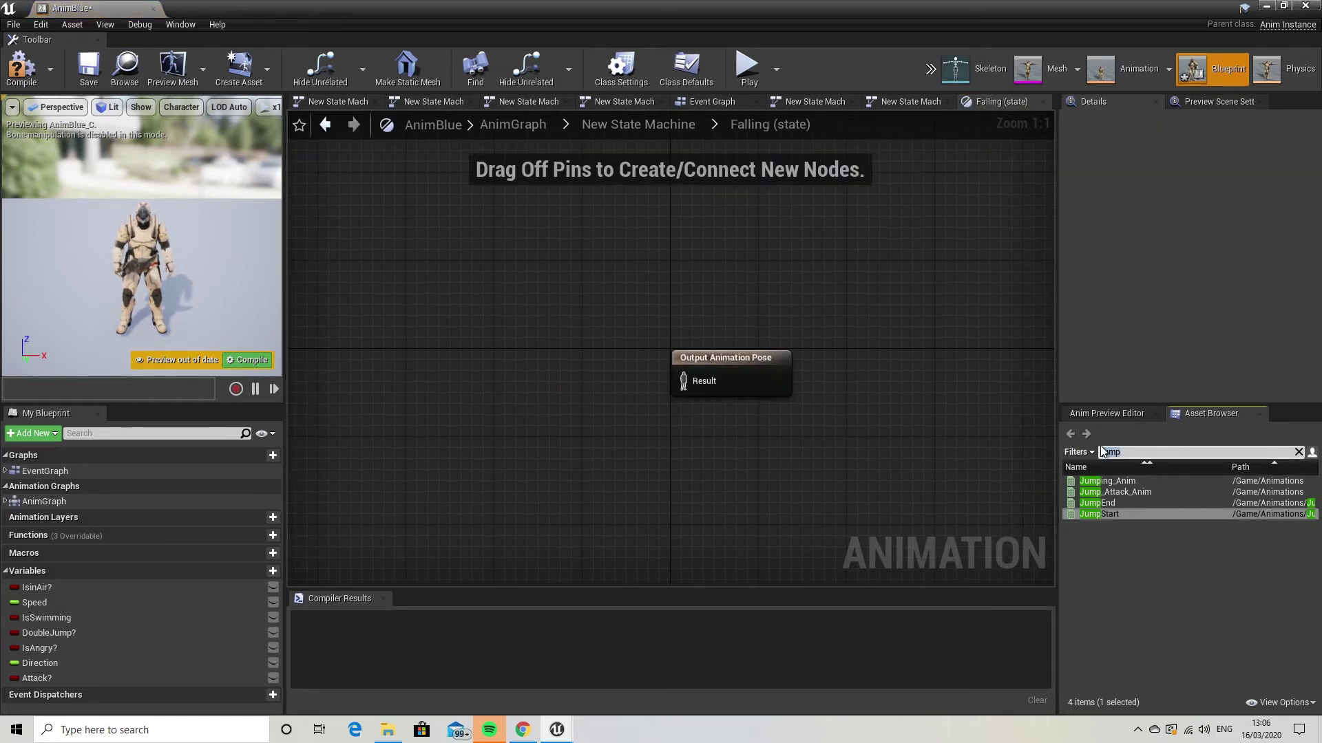
pyautogui.write('fall')
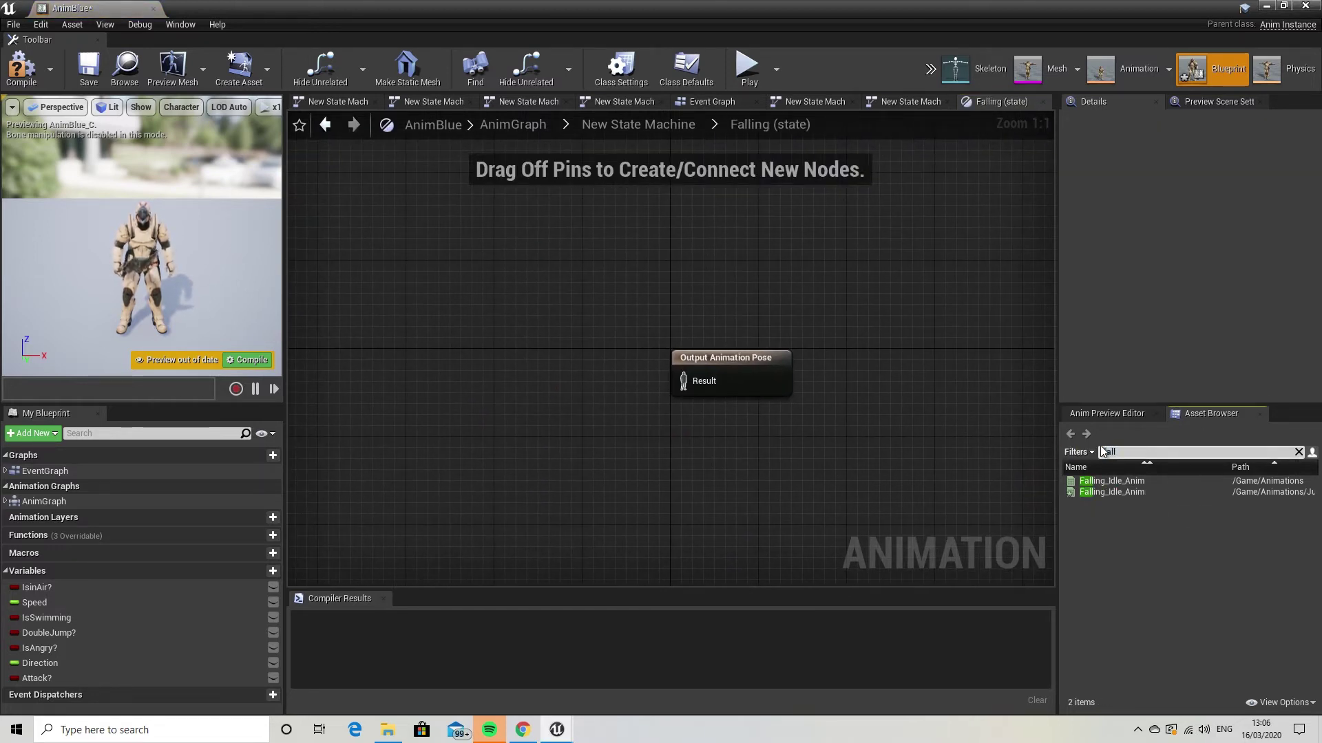
pyautogui.moveTo(1111, 492); pyautogui.dragTo(472, 395)
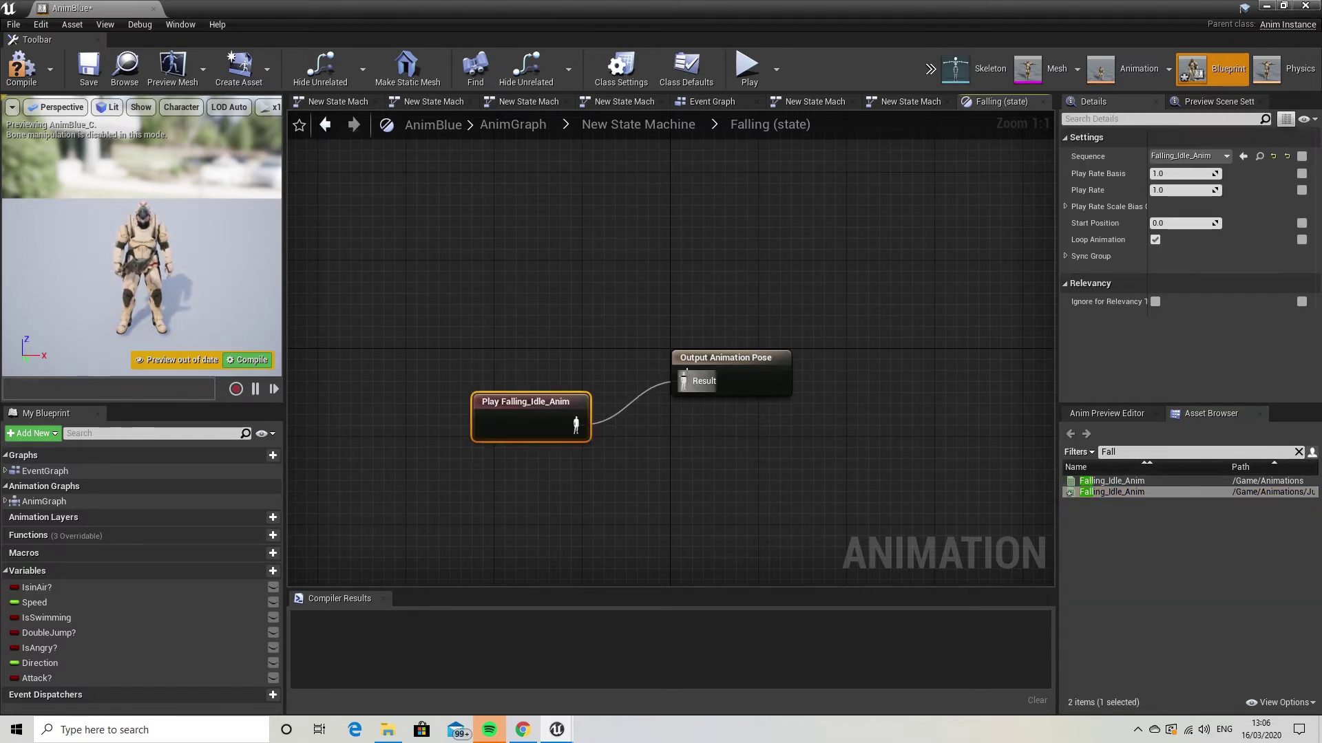
pyautogui.click(326, 126)
# In the JumpEnd state, add the JumpEnd animation and an IdleWalk blendspace player driven by the Direction and Speed variables
pyautogui.doubleClick(774, 514)
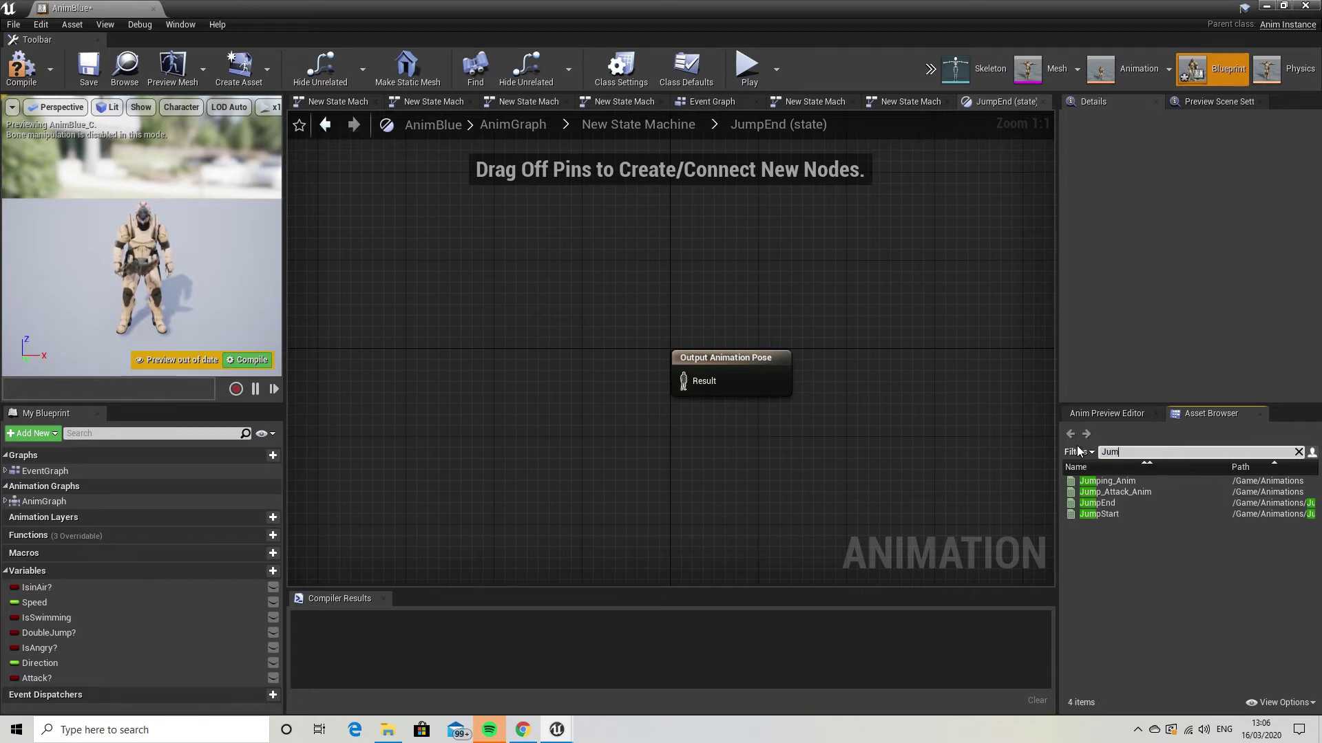
pyautogui.moveTo(1097, 503); pyautogui.dragTo(442, 434)
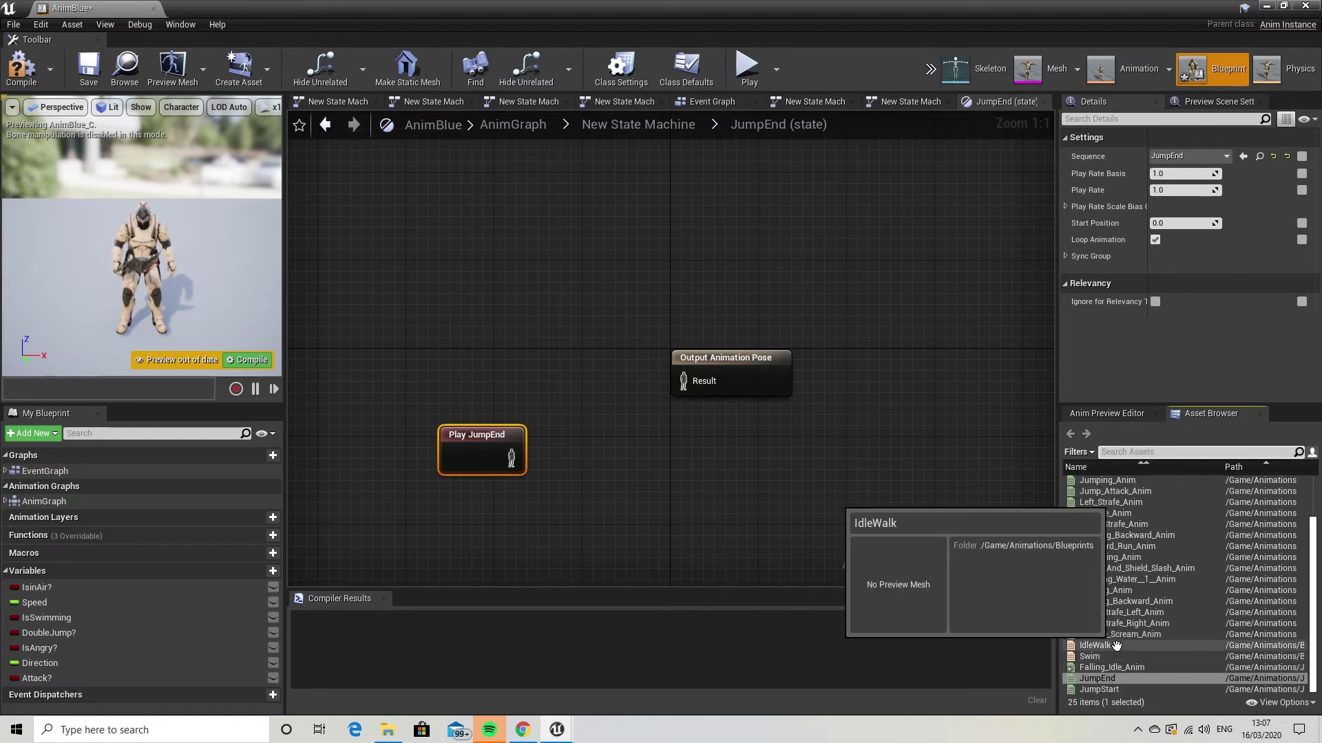
pyautogui.moveTo(1116, 645); pyautogui.dragTo(481, 322)
pyautogui.moveTo(34, 602); pyautogui.dragTo(323, 373)
pyautogui.click(326, 384)
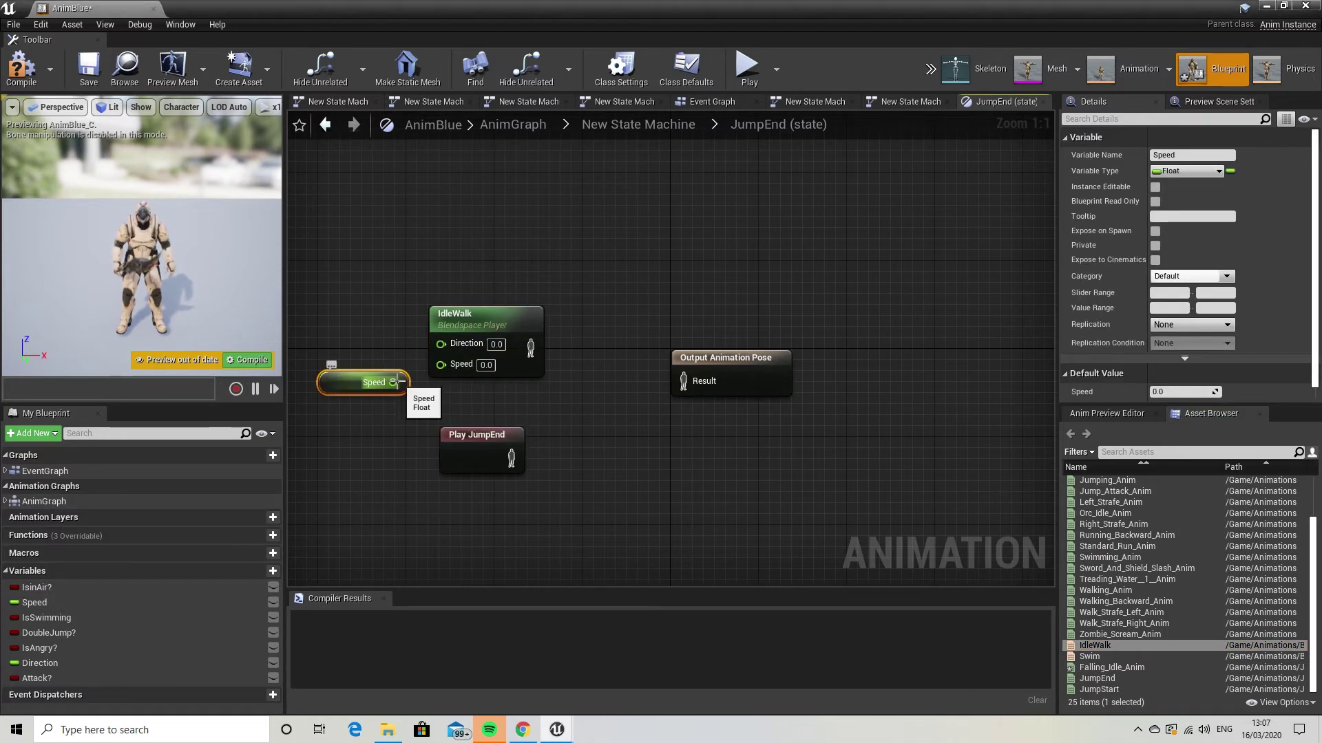
pyautogui.moveTo(40, 663); pyautogui.dragTo(437, 342)
pyautogui.click(346, 317)
pyautogui.moveTo(339, 305); pyautogui.dragTo(316, 305)
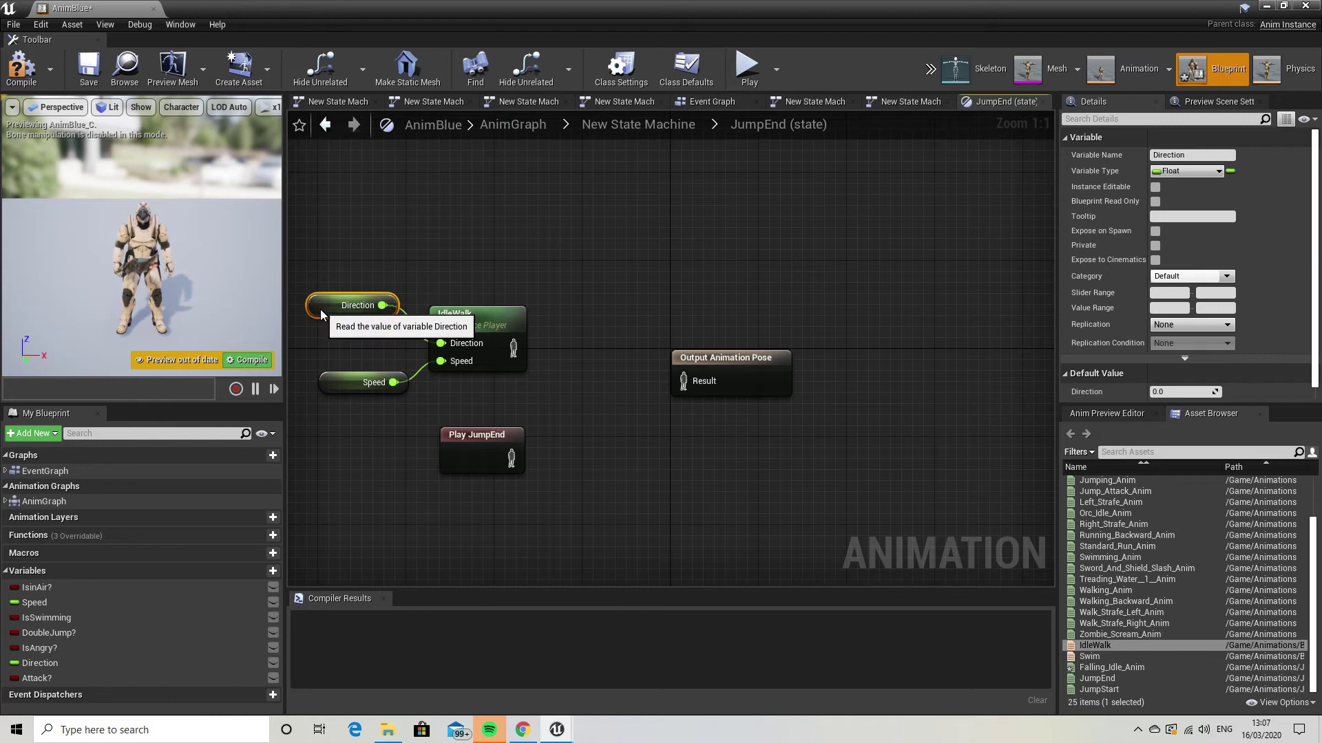
# Turn off looping for JumpEnd and combine IdleWalk as base pose with JumpEnd through a Layered blend per bone node into the output pose
pyautogui.click(509, 432)
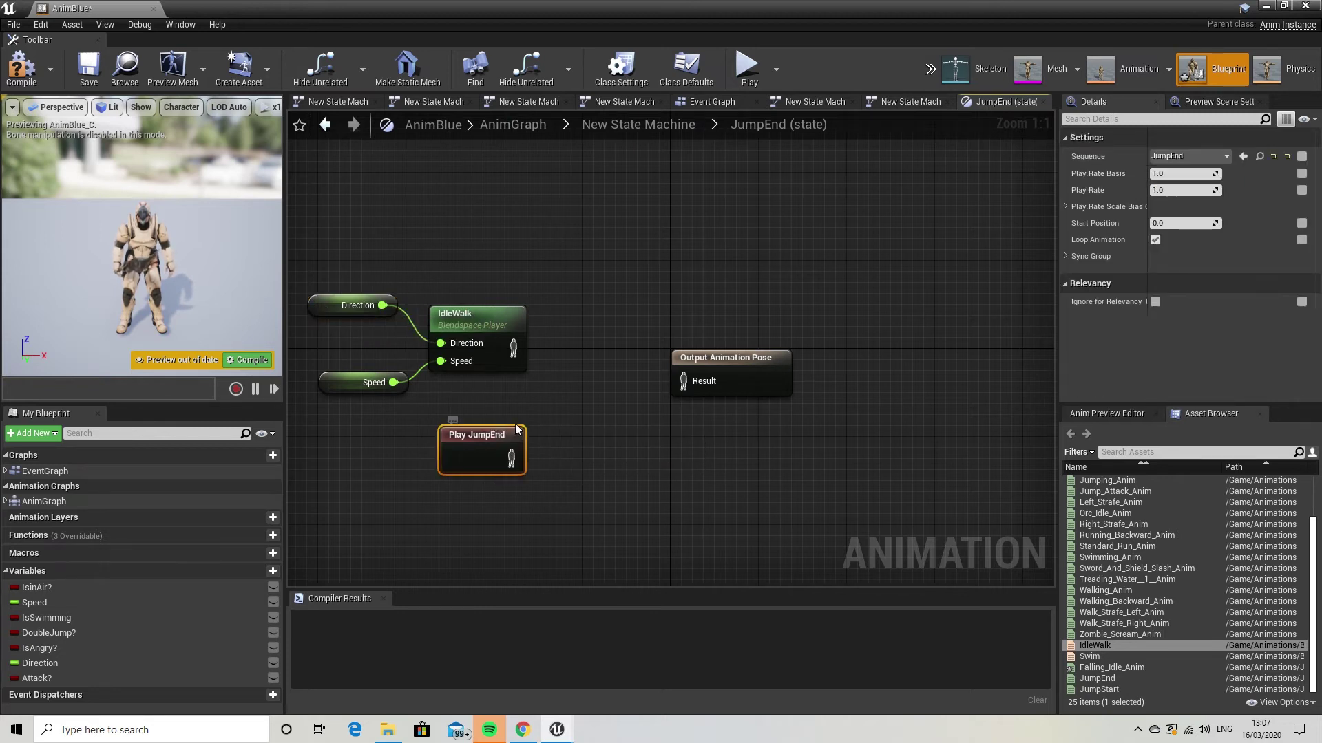
pyautogui.click(1155, 239)
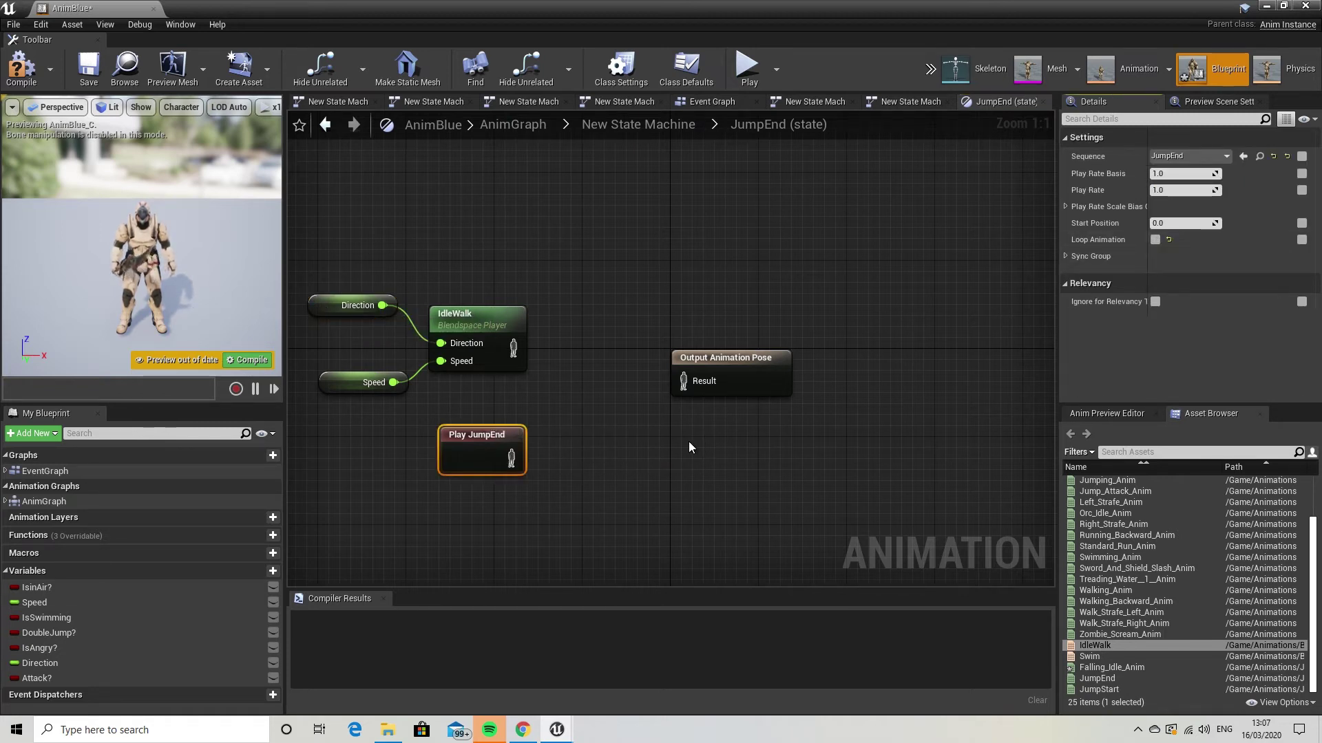
pyautogui.moveTo(757, 372); pyautogui.dragTo(878, 372)
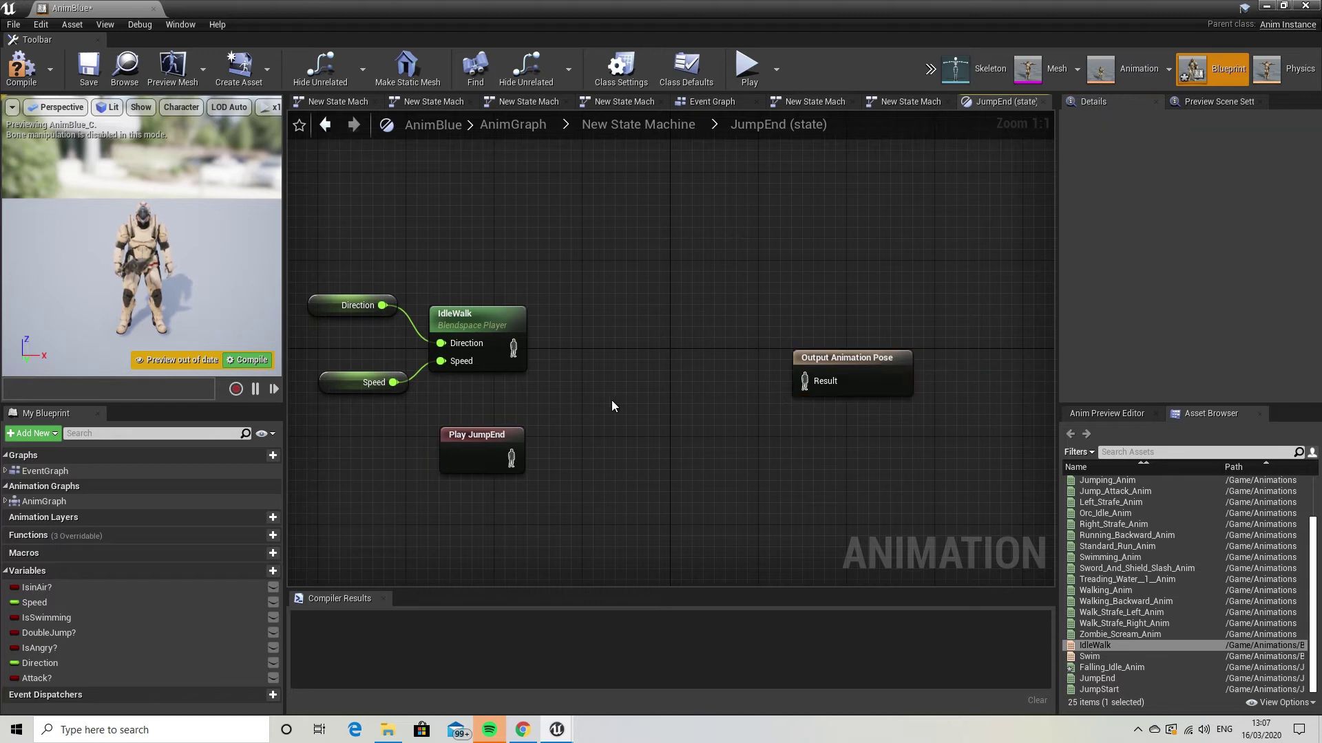
pyautogui.rightClick(637, 407)
pyautogui.write('layered')
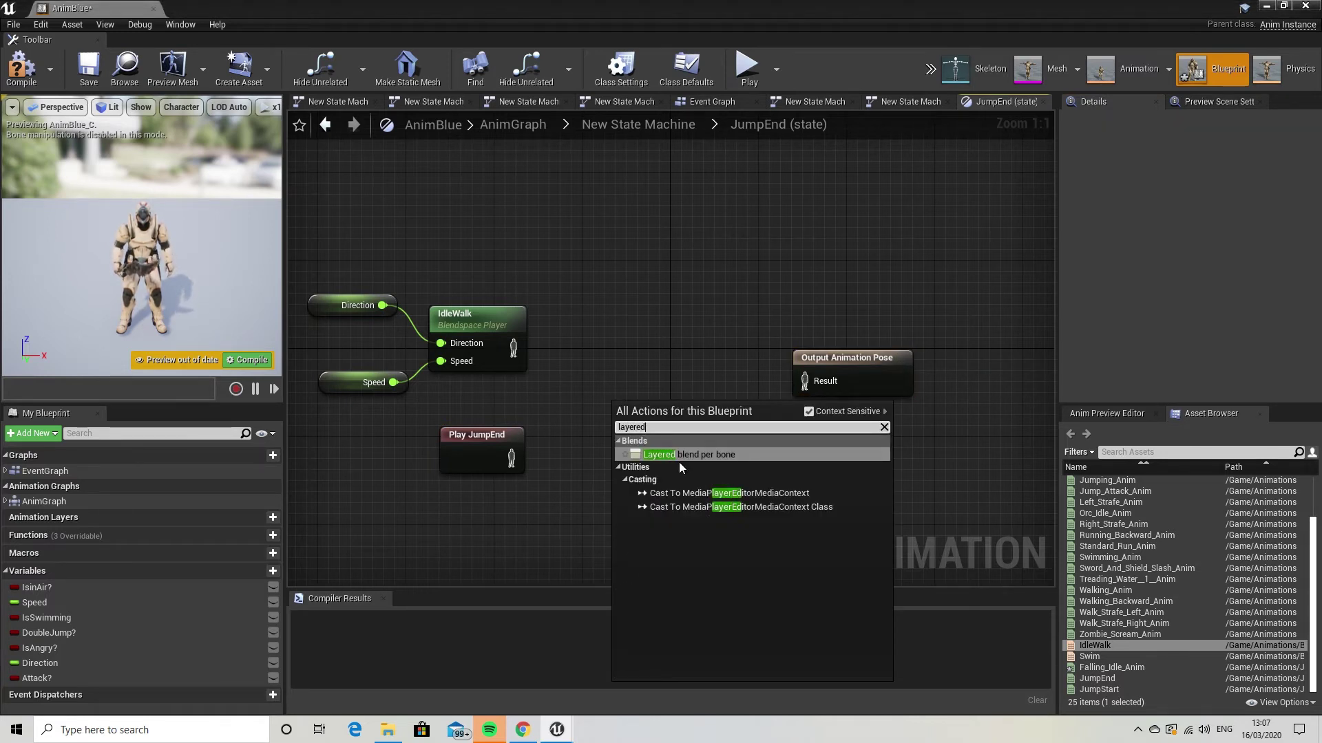
pyautogui.click(699, 455)
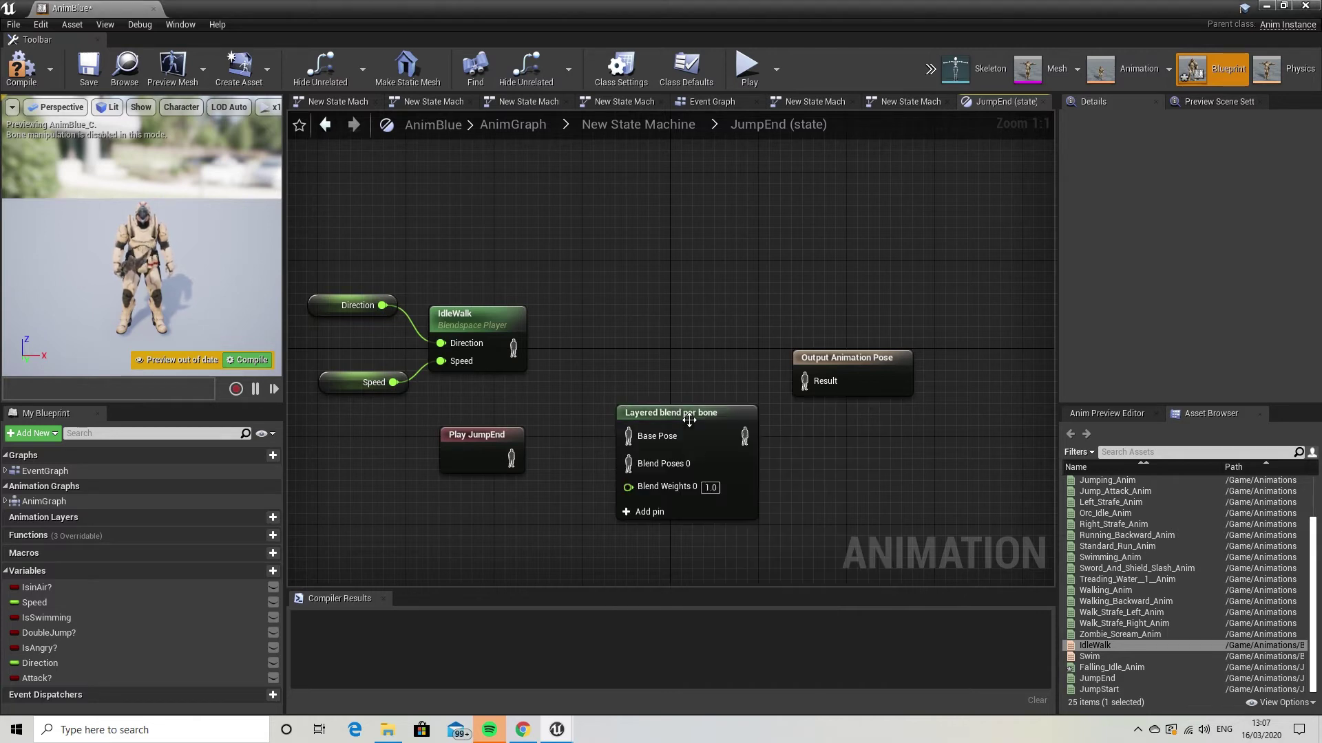
pyautogui.moveTo(513, 466); pyautogui.dragTo(583, 421)
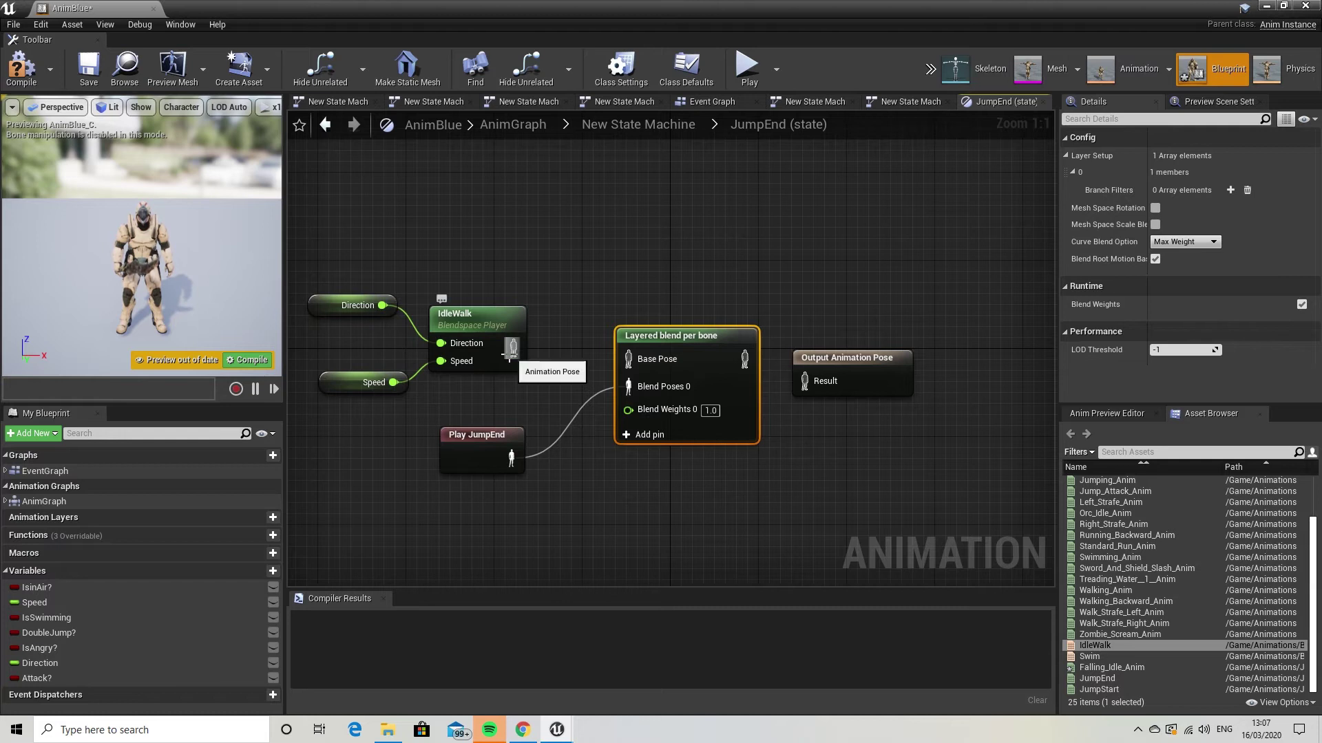
pyautogui.moveTo(510, 351); pyautogui.dragTo(644, 346)
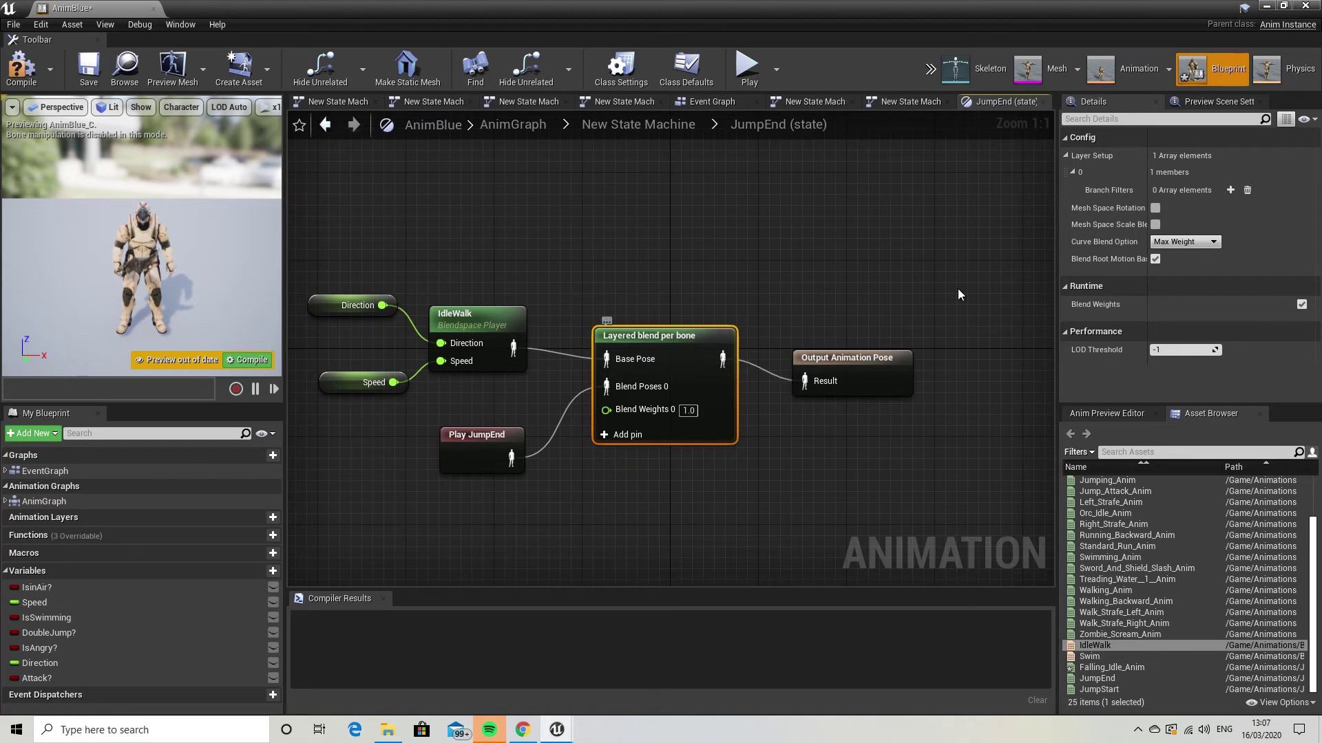
# Add a branch filter to the layered blend using the Spine bone name copied from the skeleton, and compile the blueprint from the state machine
pyautogui.click(1229, 190)
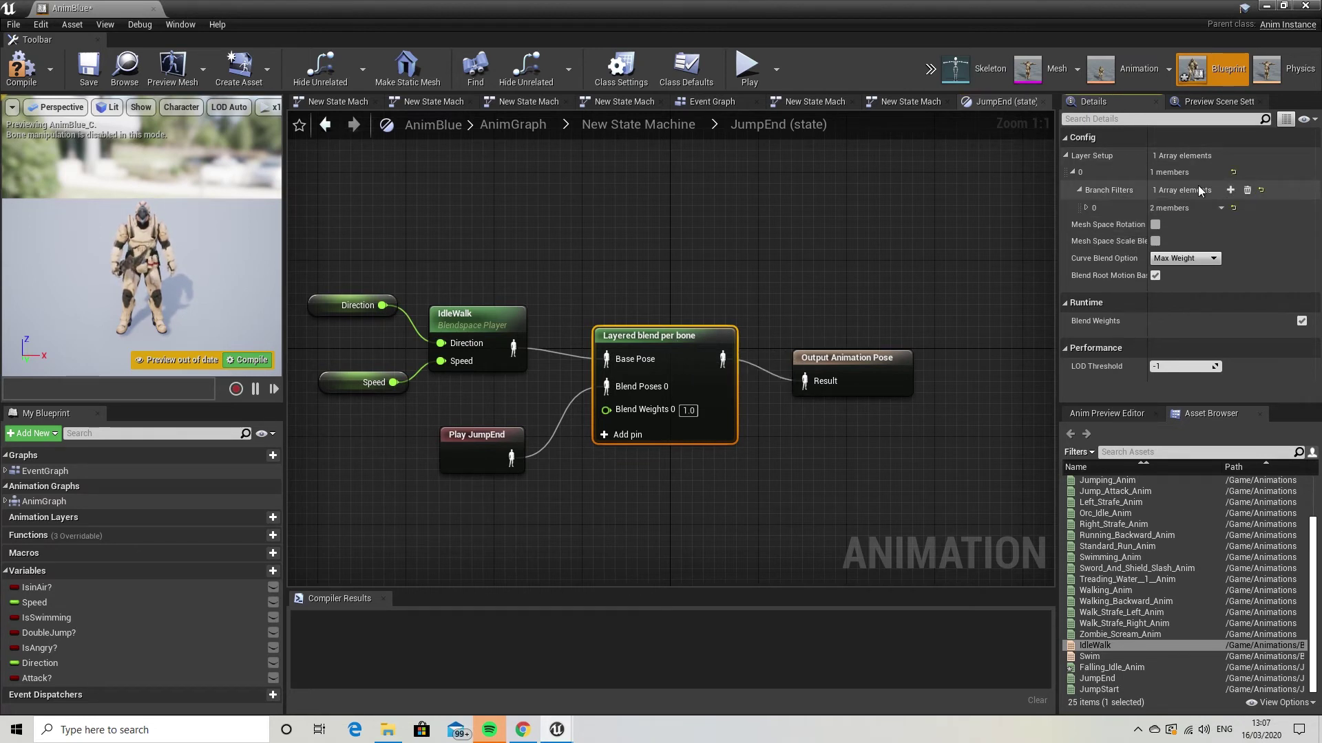
pyautogui.click(1086, 209)
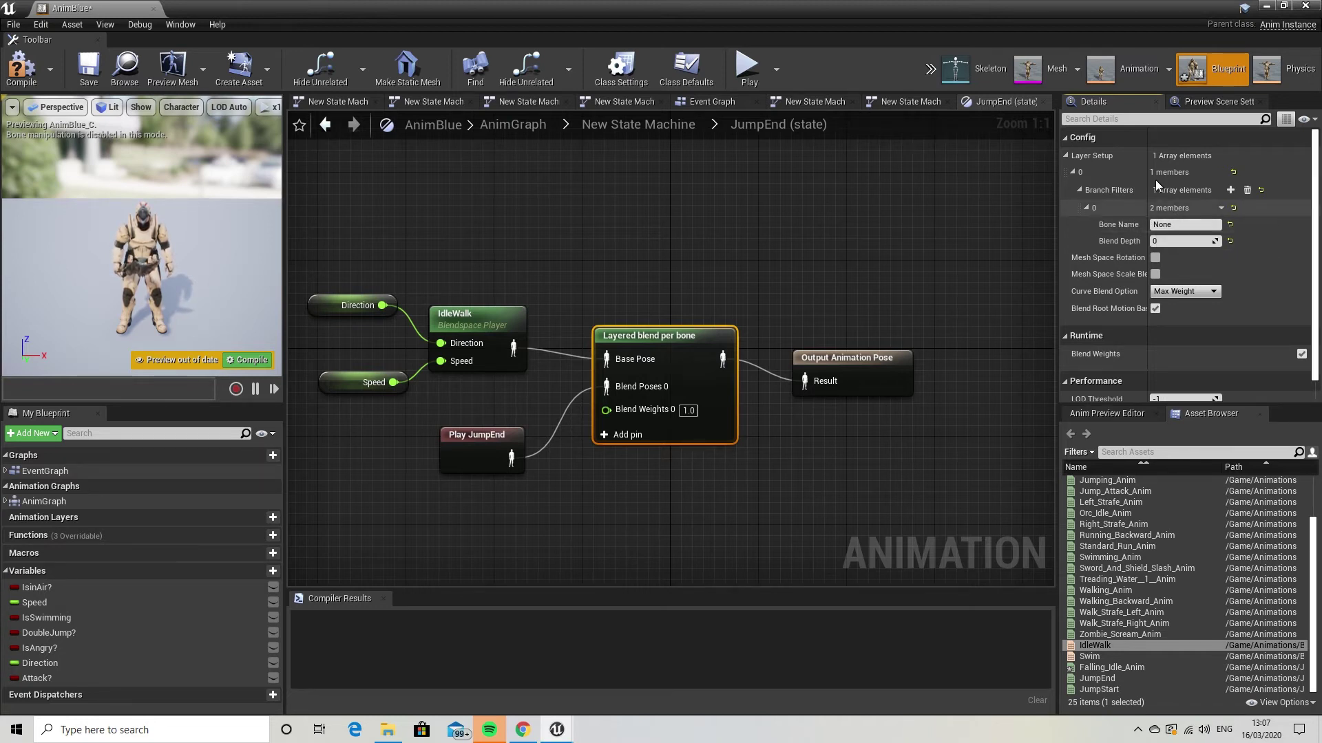
pyautogui.click(982, 72)
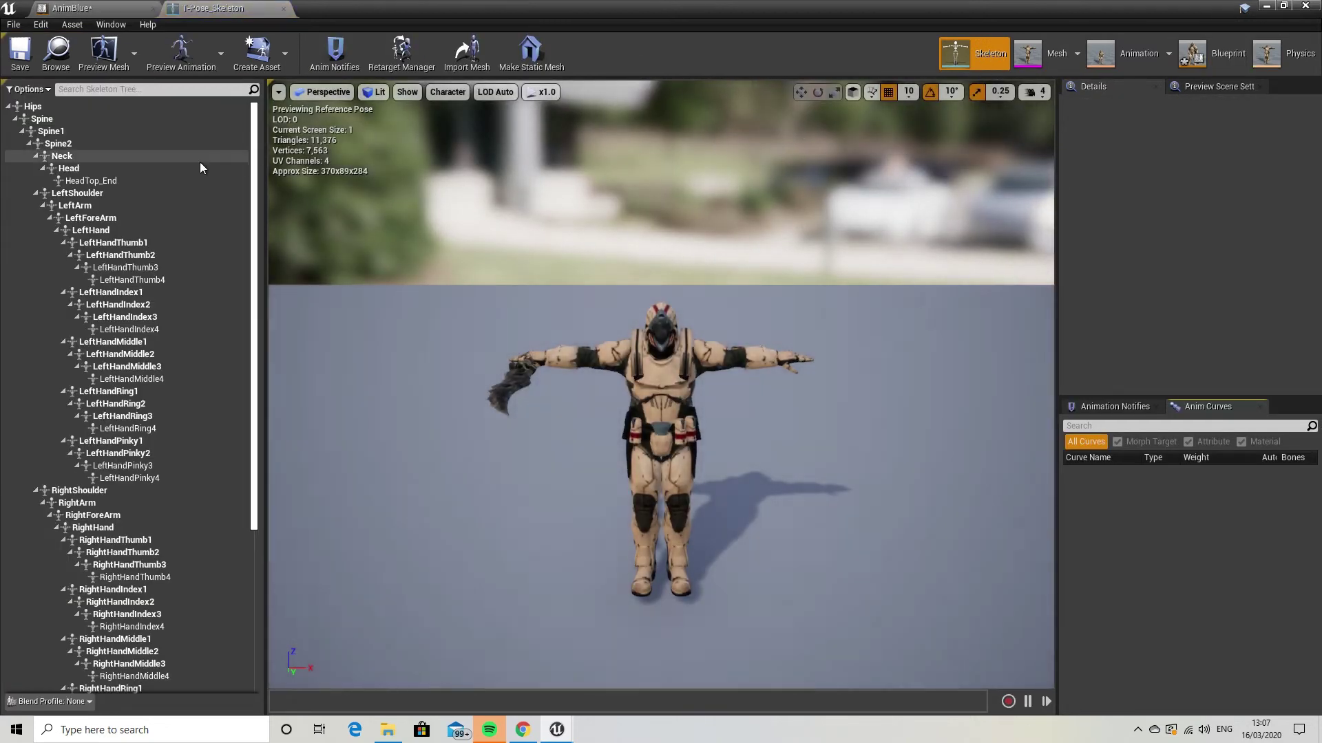
pyautogui.click(41, 118)
pyautogui.rightClick(45, 121)
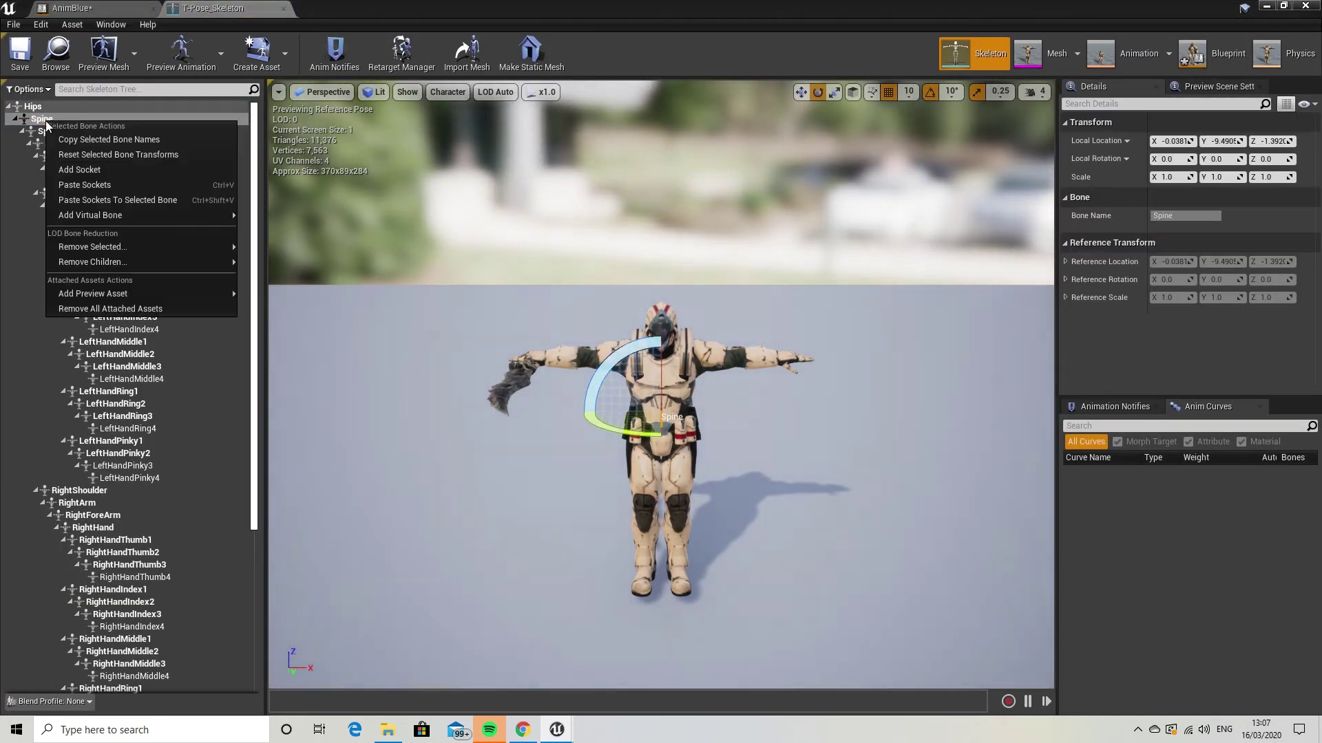
pyautogui.click(91, 140)
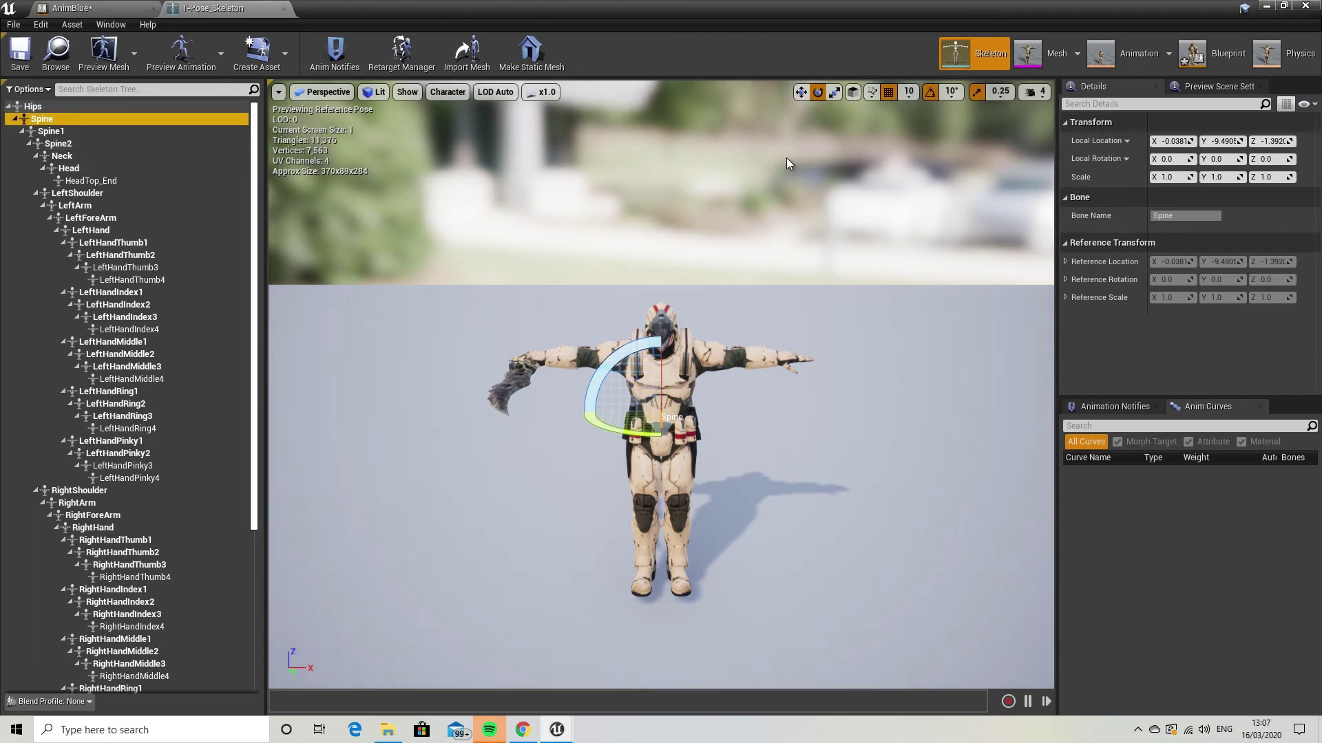
pyautogui.click(1213, 62)
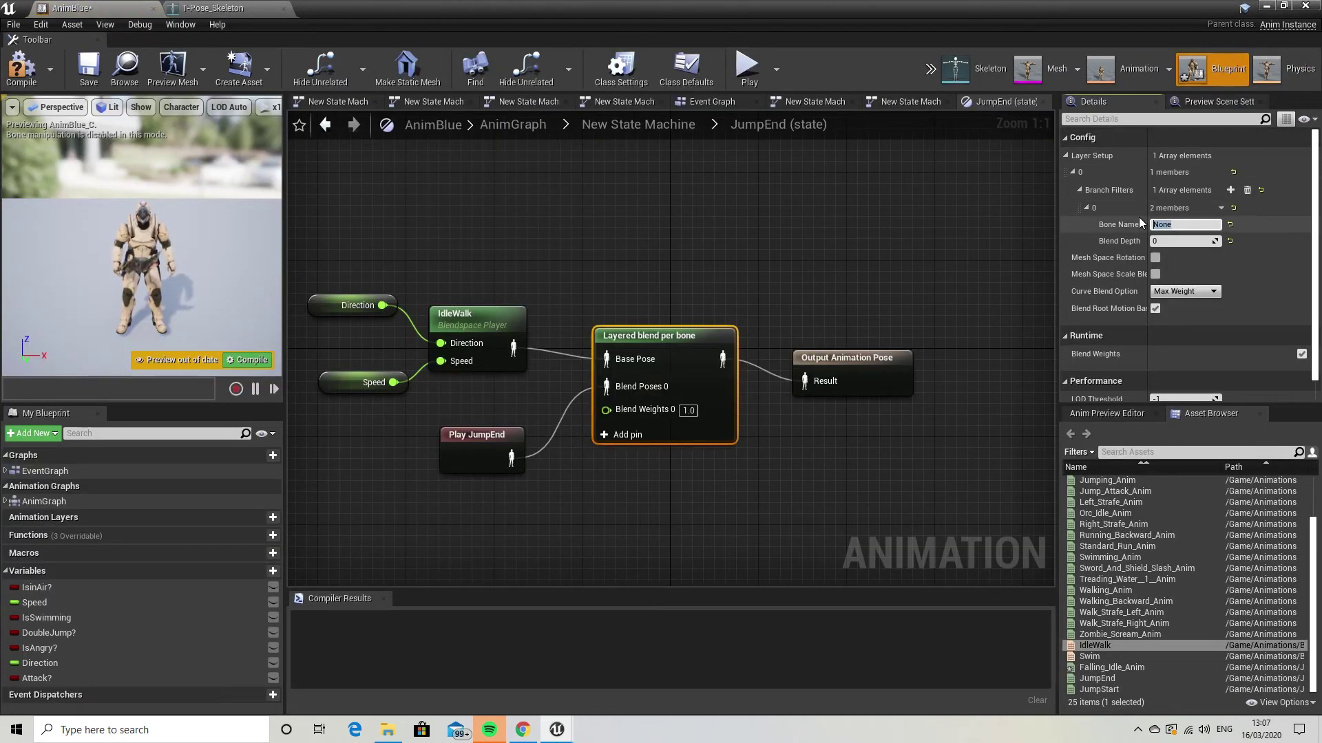
pyautogui.rightClick(1159, 224)
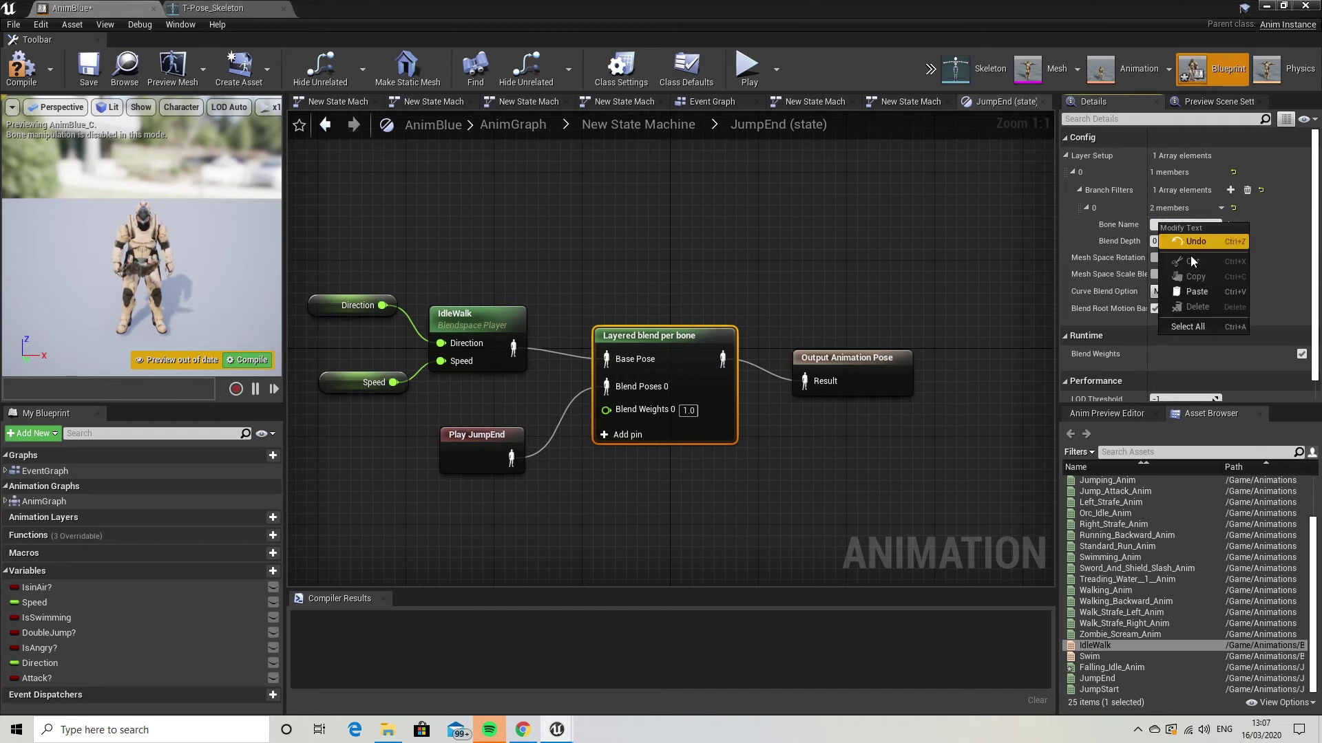
pyautogui.click(1196, 291)
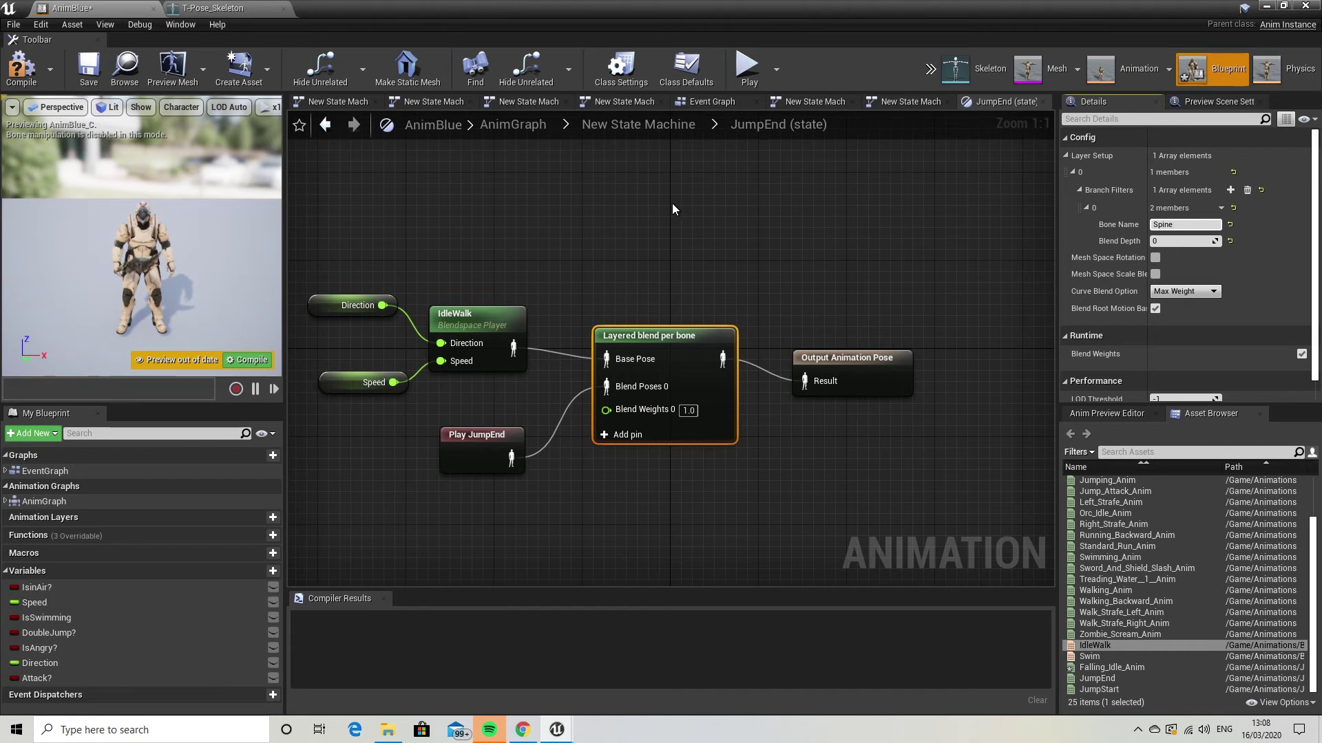
pyautogui.click(322, 129)
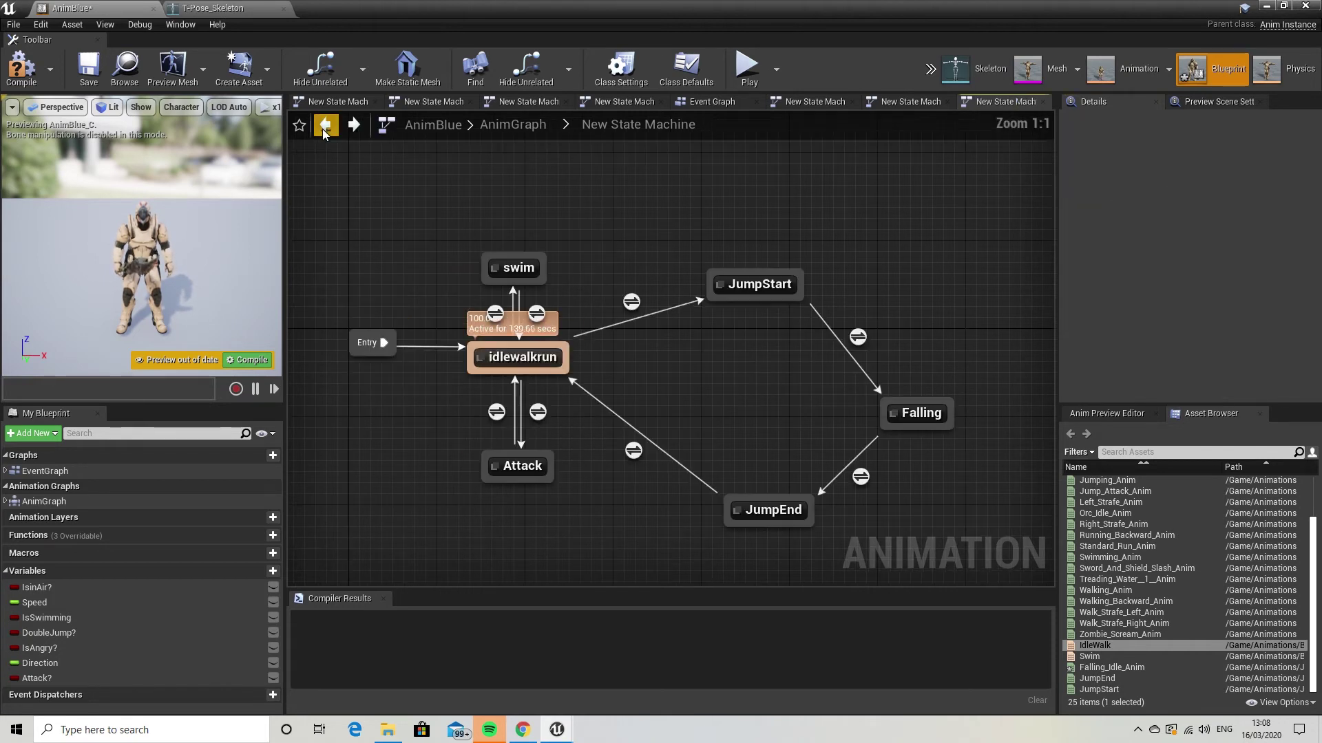
pyautogui.click(19, 71)
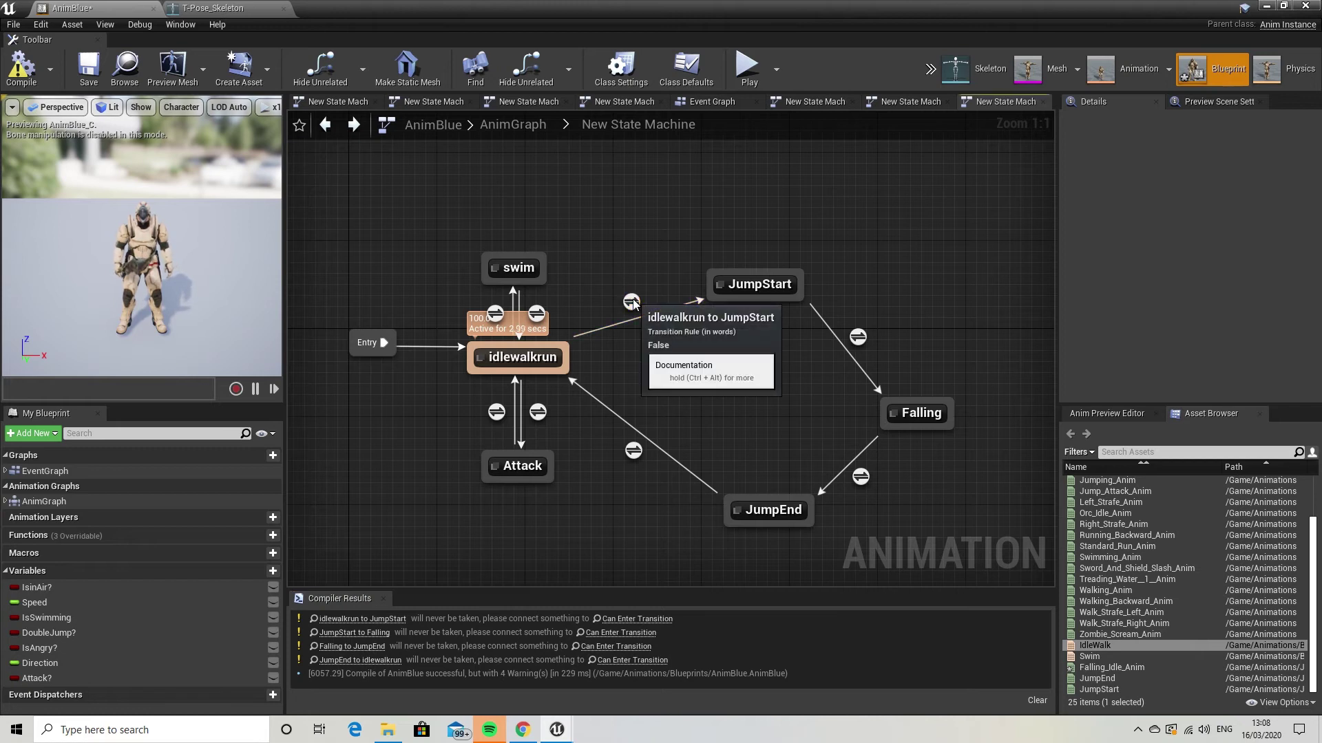
# Make the idlewalkrun to JumpStart transition depend on the IsinAir? variable
pyautogui.doubleClick(614, 308)
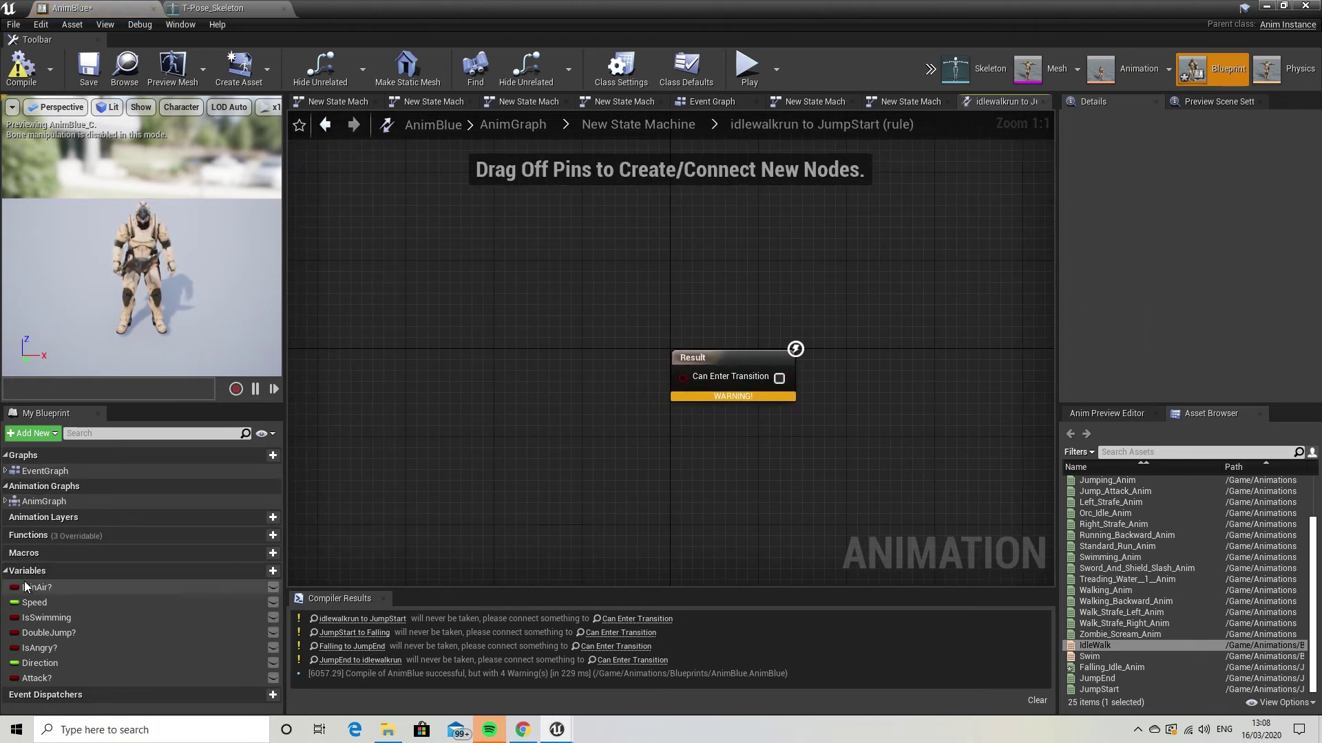
pyautogui.moveTo(31, 590); pyautogui.dragTo(97, 561)
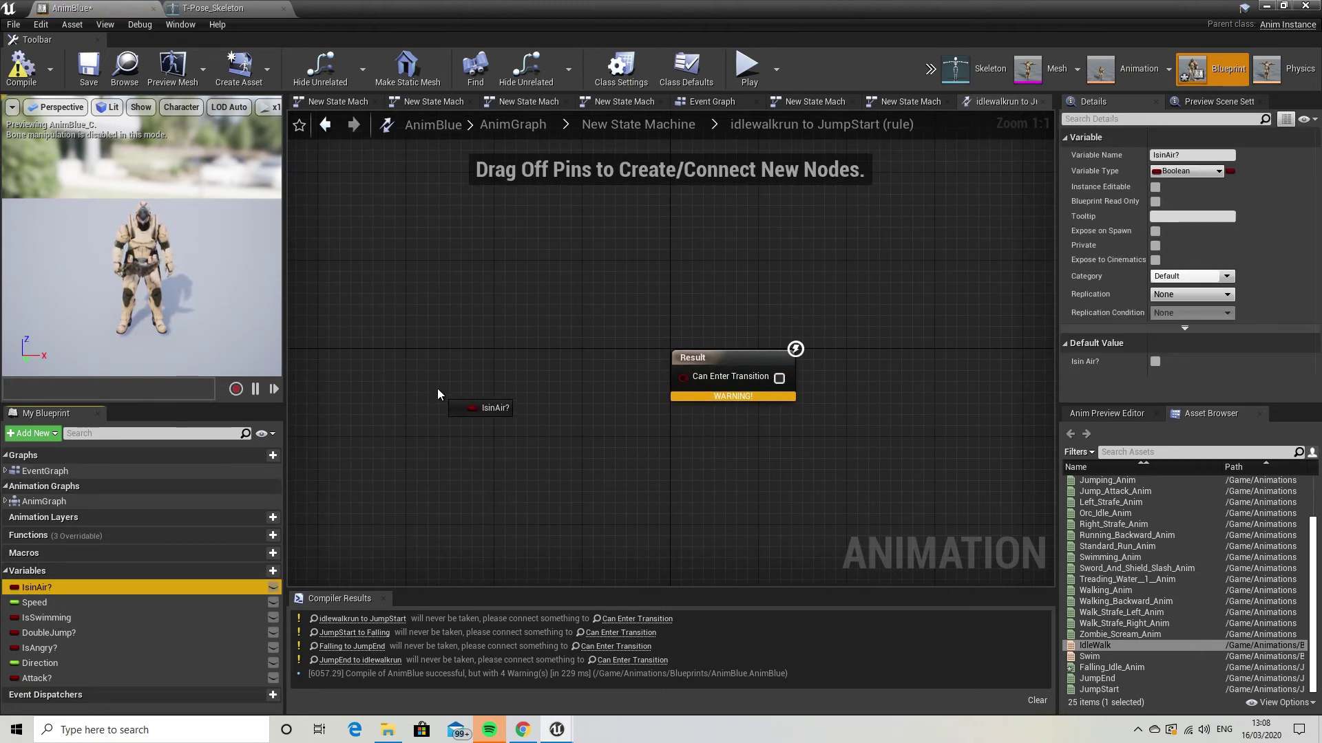
pyautogui.moveTo(438, 393); pyautogui.dragTo(684, 383)
pyautogui.click(322, 131)
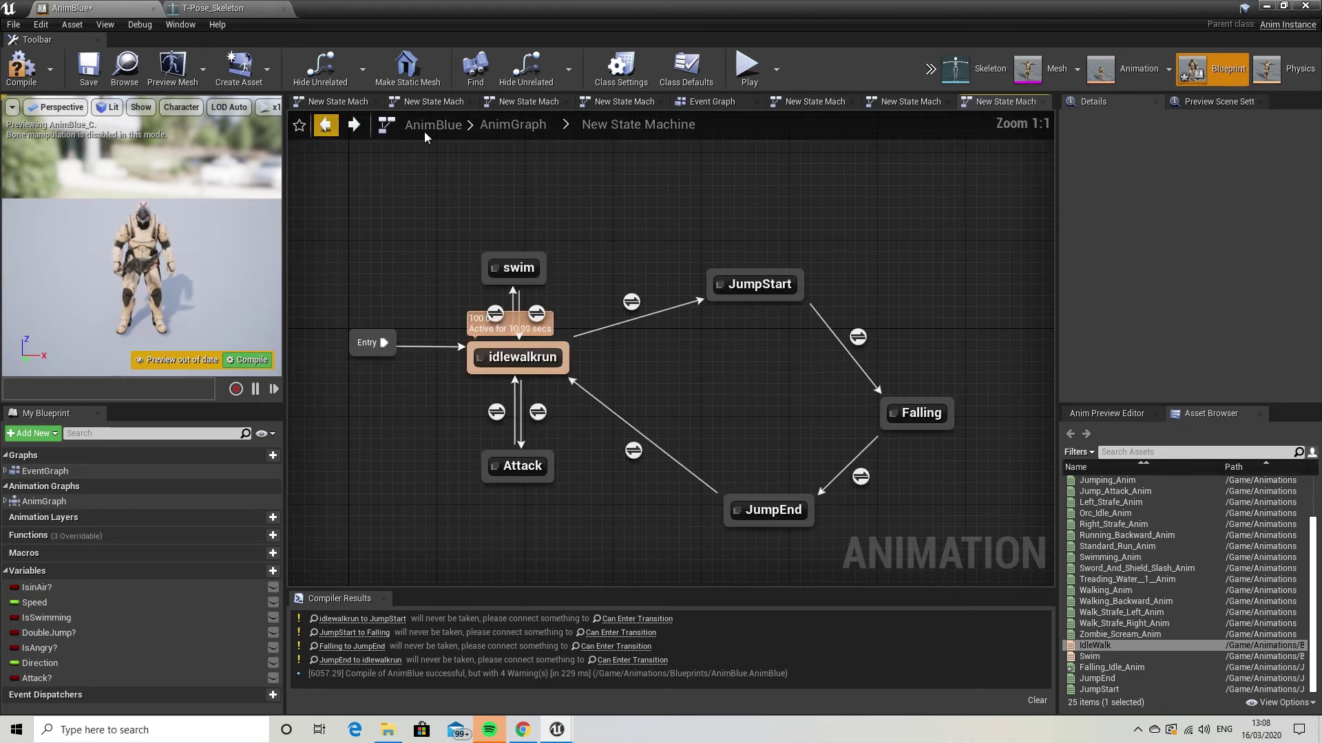
# Set the JumpStart to Falling transition to trigger when the Time Remaining (ratio) of JumpStart is less than 0.1
pyautogui.doubleClick(857, 339)
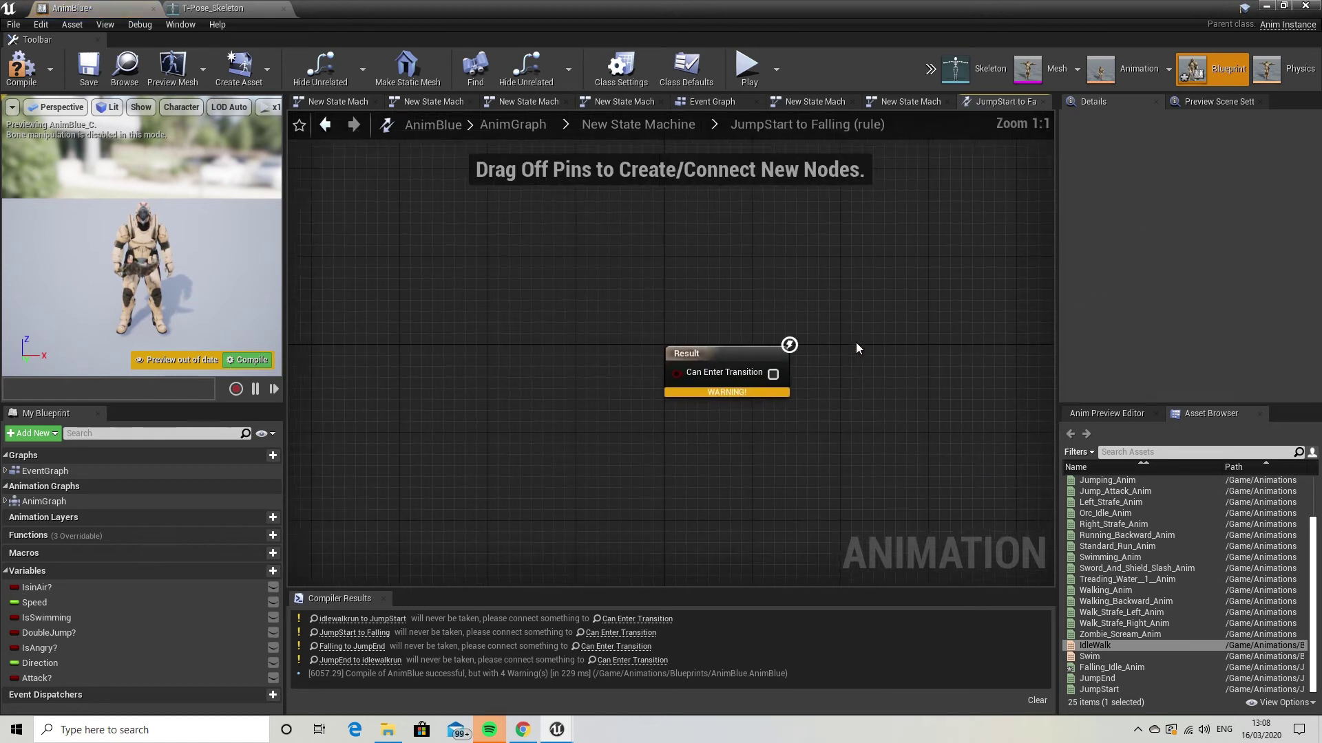
pyautogui.rightClick(403, 403)
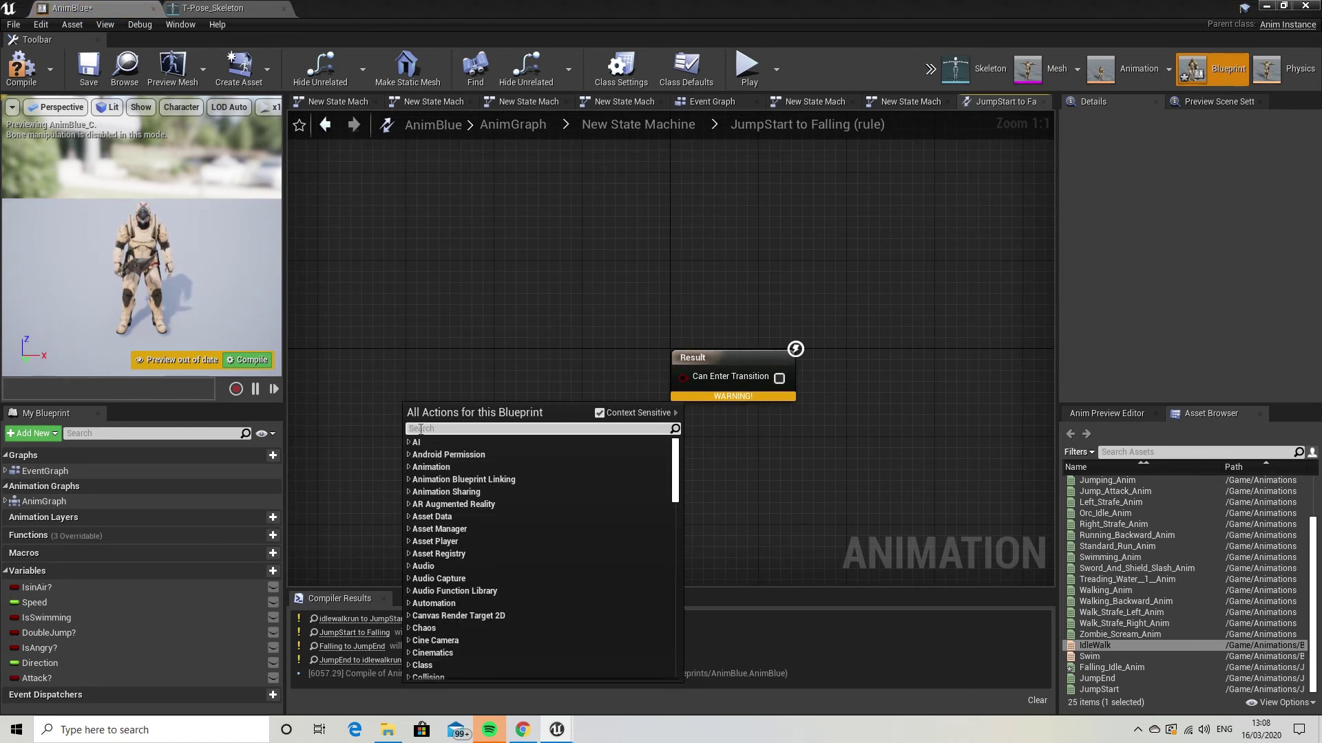
pyautogui.write('ratio')
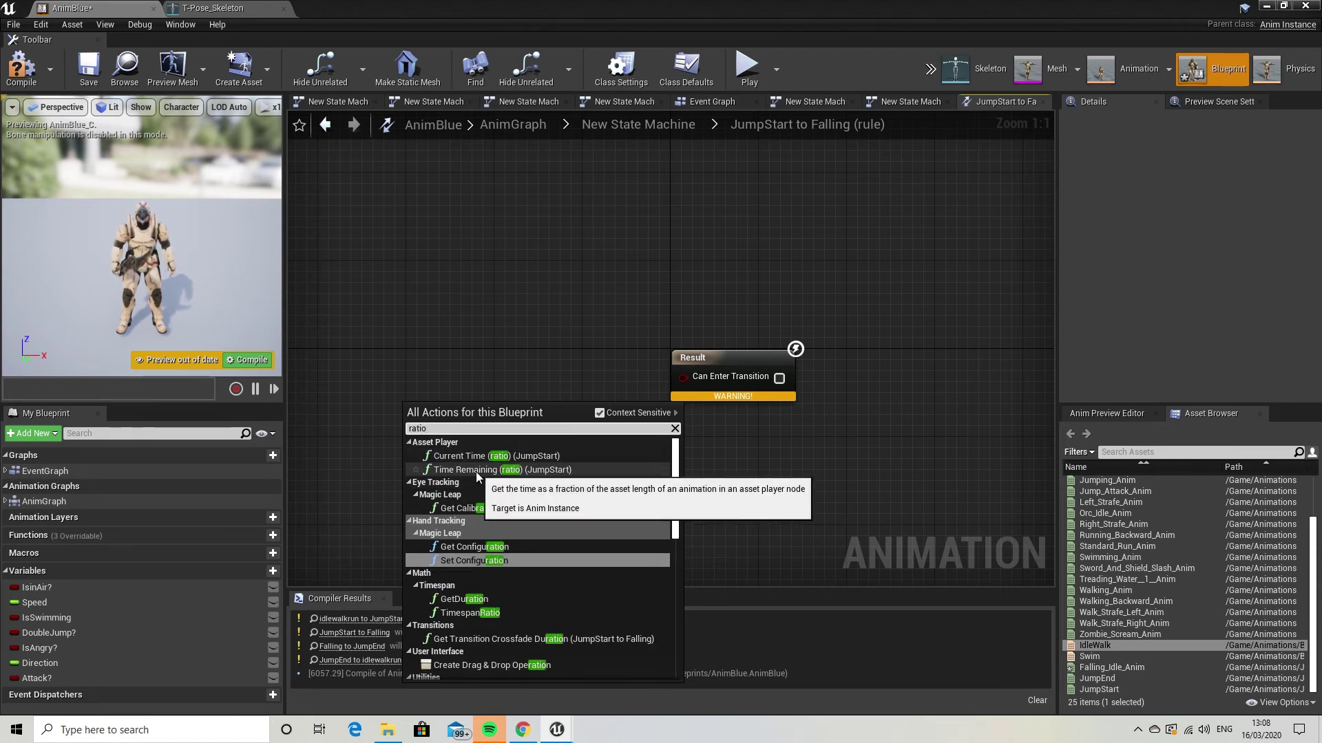
pyautogui.click(494, 471)
pyautogui.moveTo(499, 413); pyautogui.dragTo(421, 403)
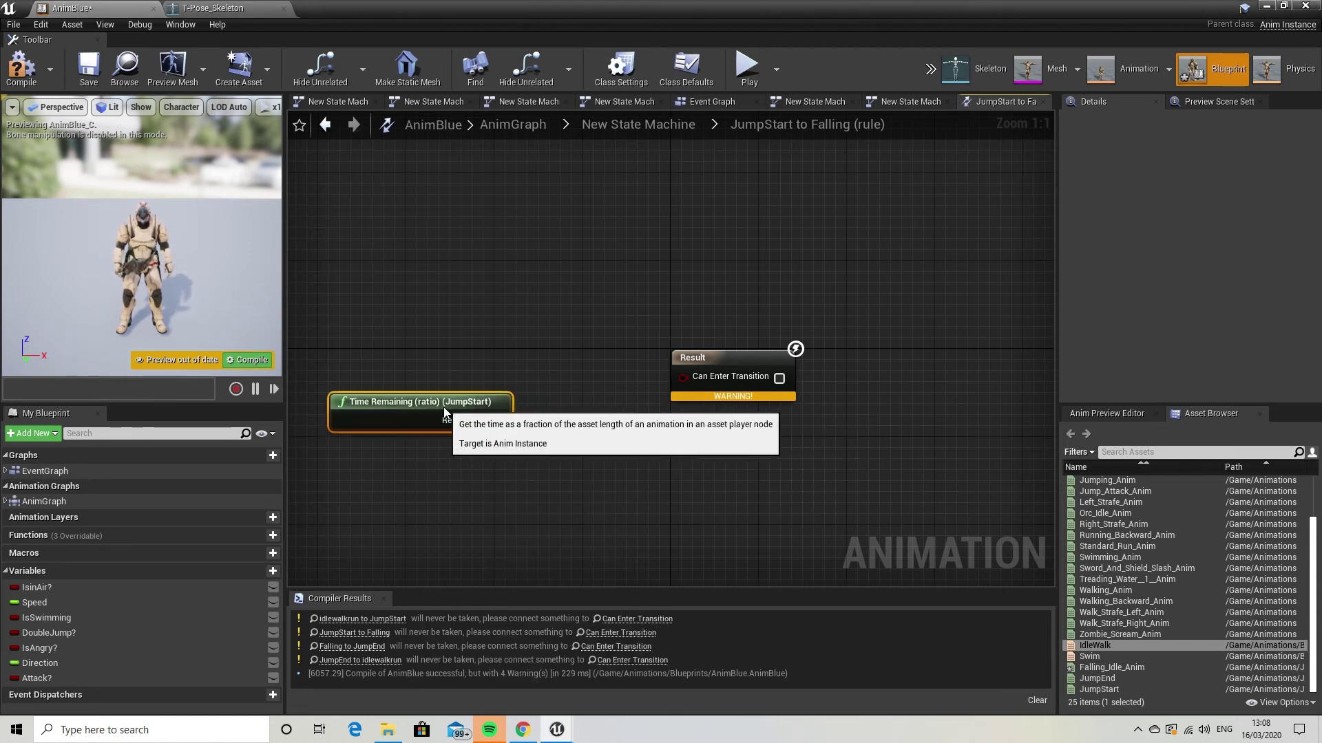
pyautogui.moveTo(498, 421); pyautogui.dragTo(564, 431)
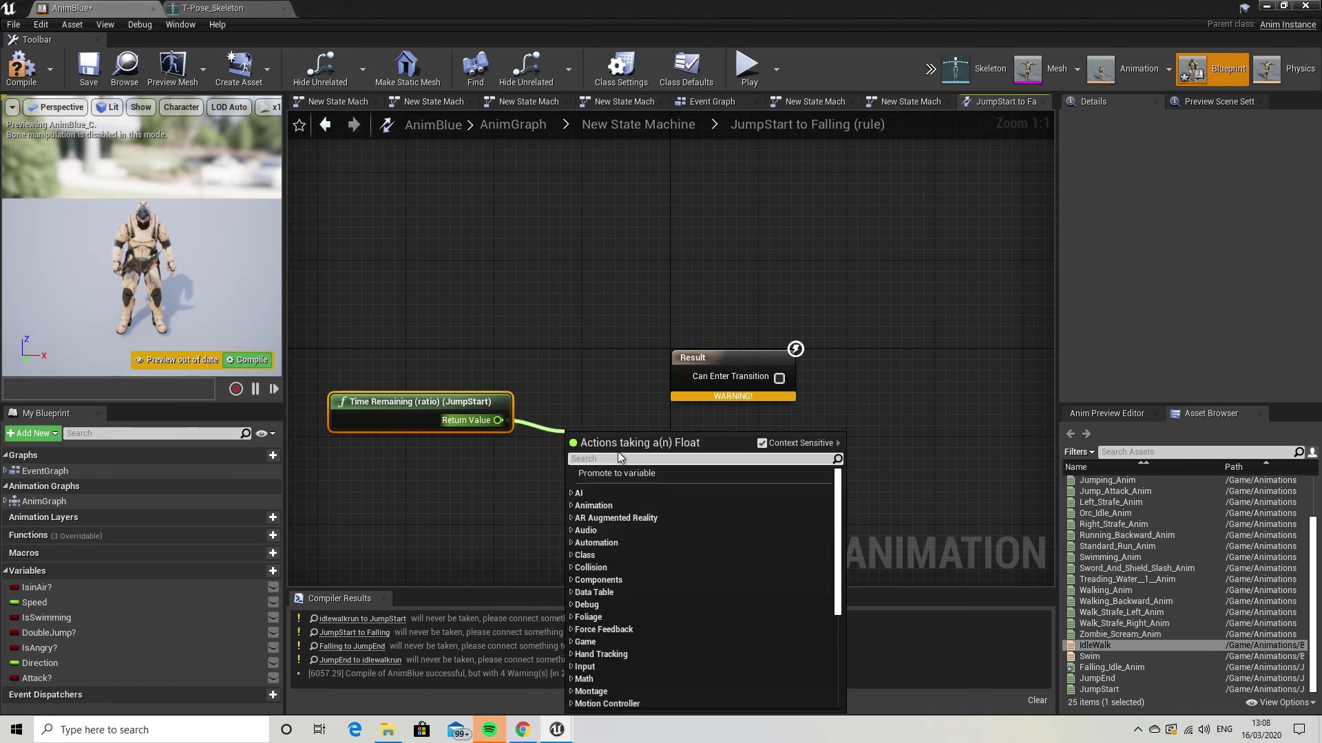
pyautogui.write('<')
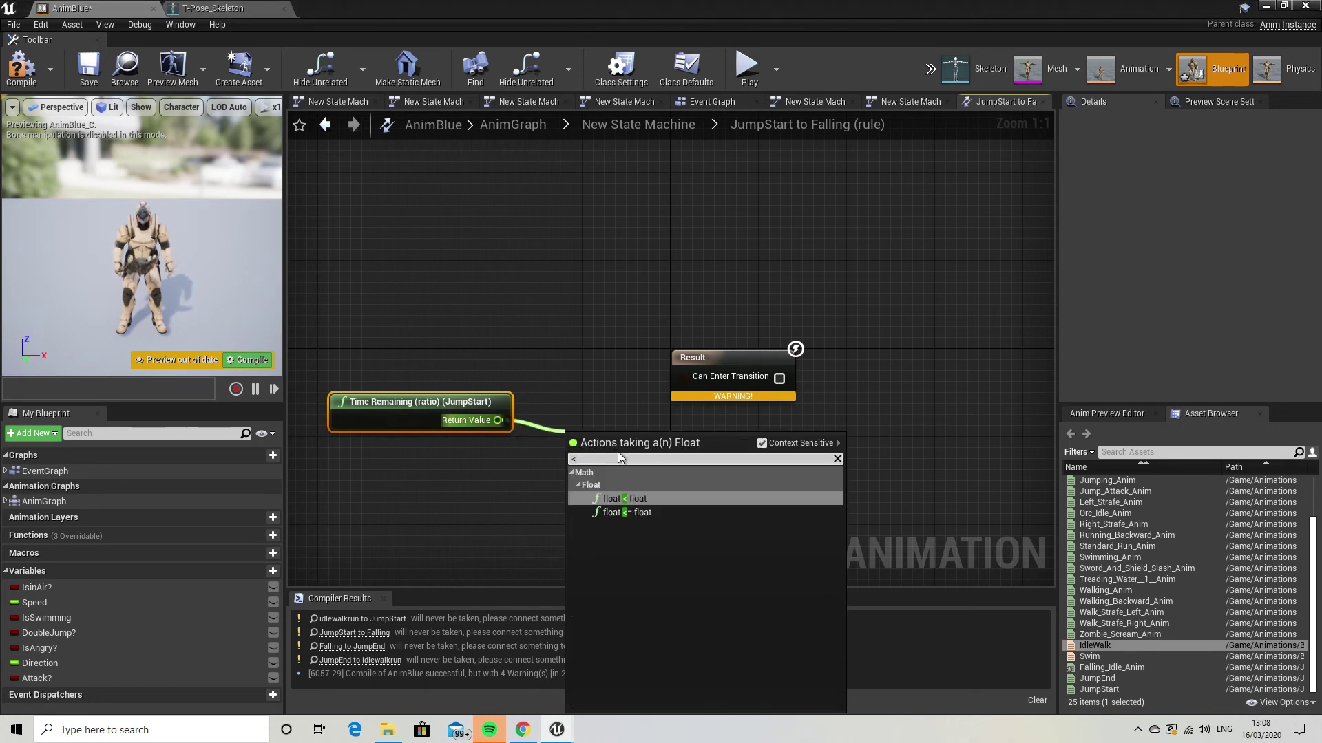
pyautogui.click(626, 500)
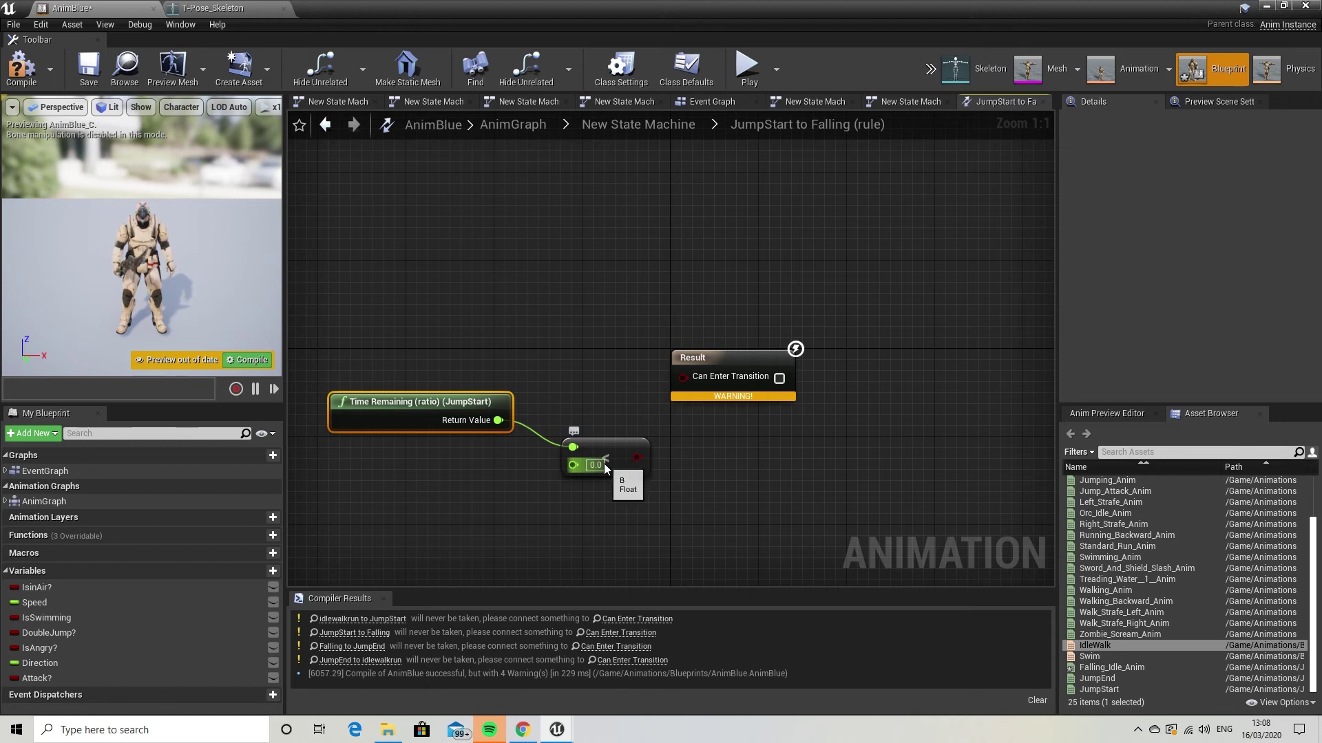
pyautogui.click(603, 468)
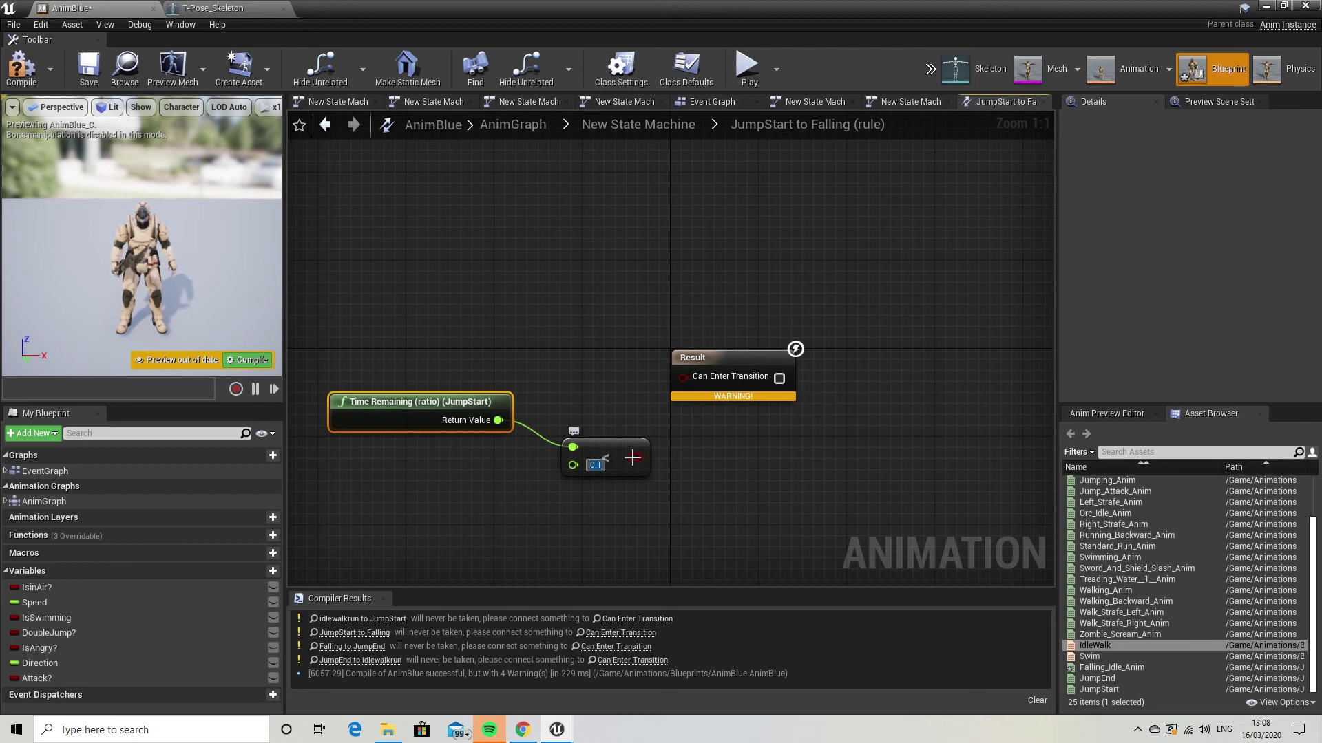
pyautogui.moveTo(636, 457); pyautogui.dragTo(679, 377)
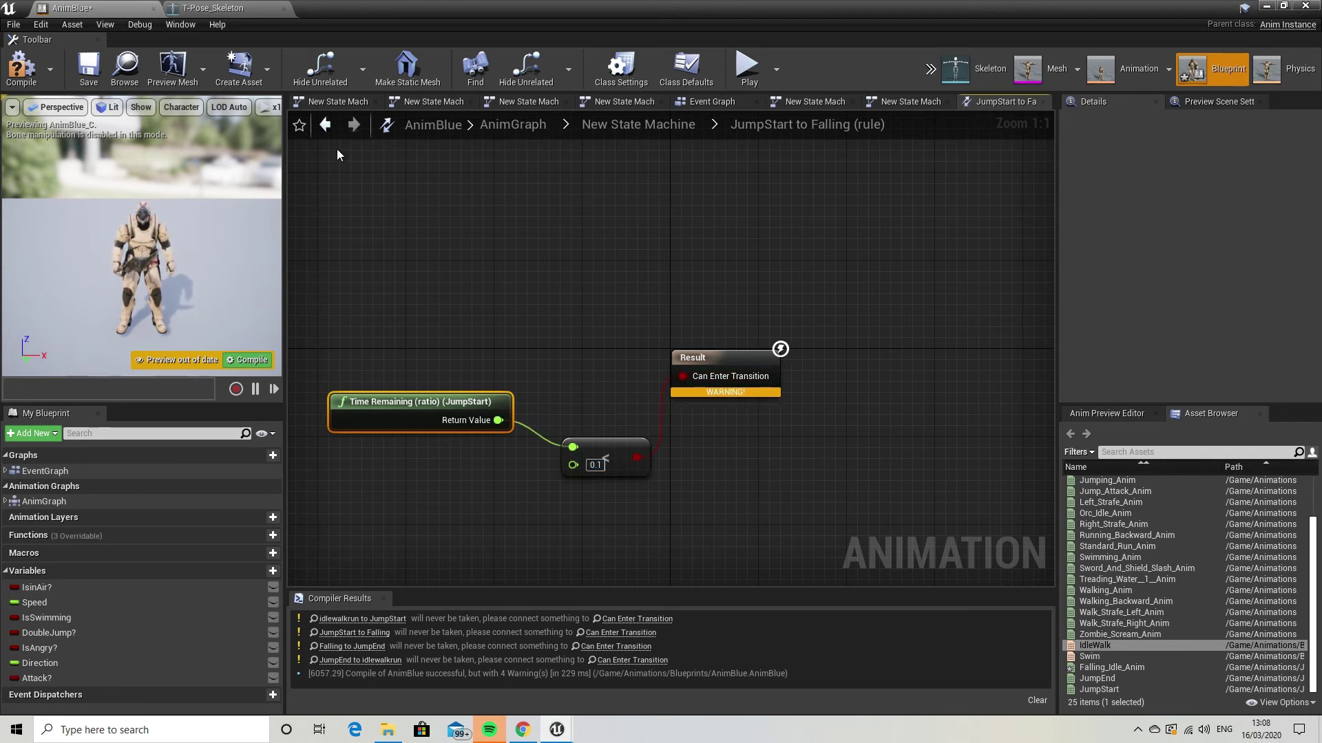
pyautogui.click(326, 125)
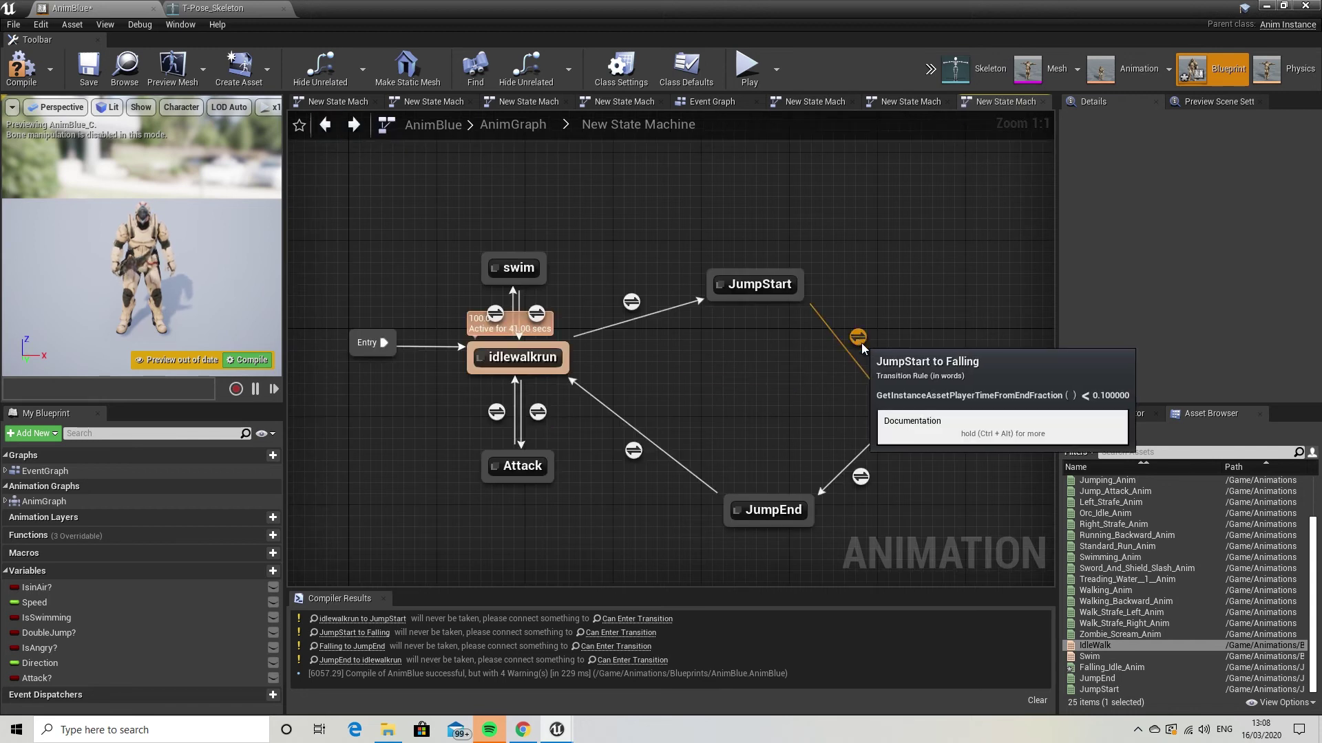
# Make the Falling to JumpEnd transition trigger when IsinAir? is false by feeding the variable through a NOT Boolean node into the result
pyautogui.doubleClick(861, 480)
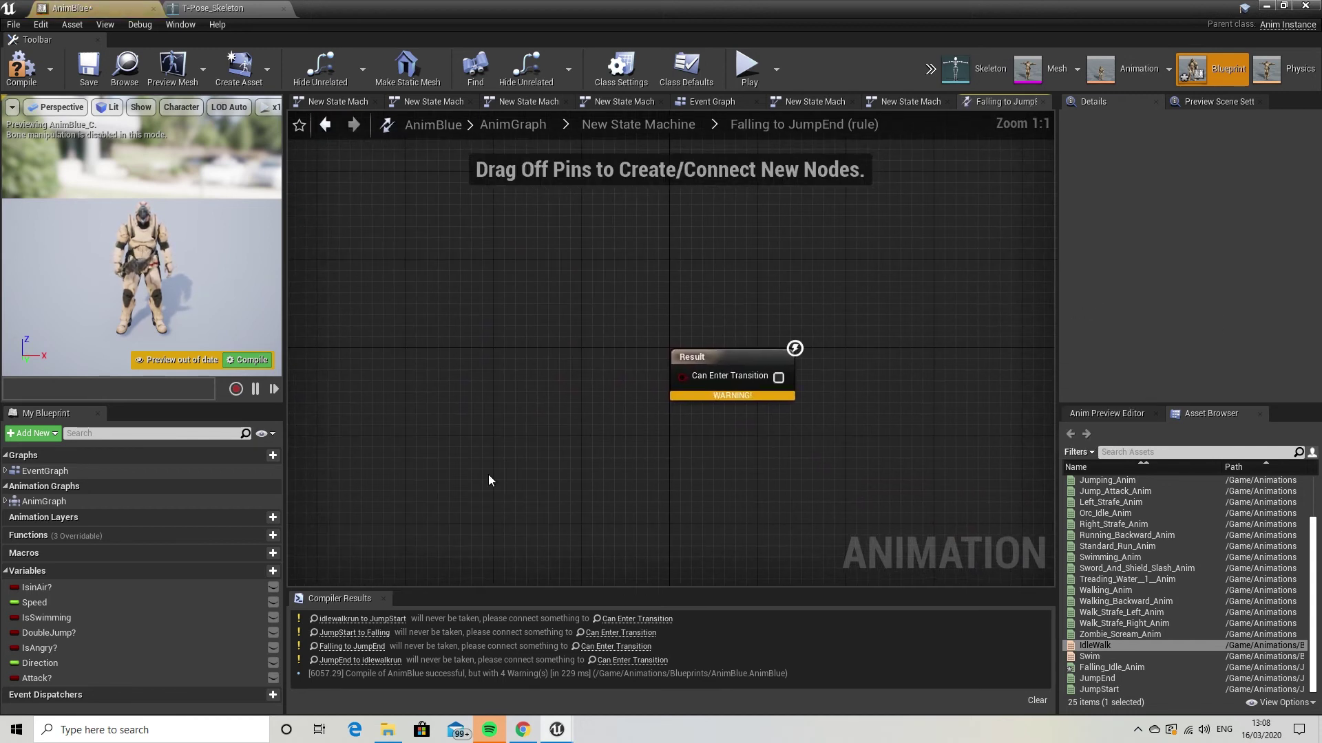
pyautogui.moveTo(32, 588); pyautogui.dragTo(419, 374)
pyautogui.click(432, 387)
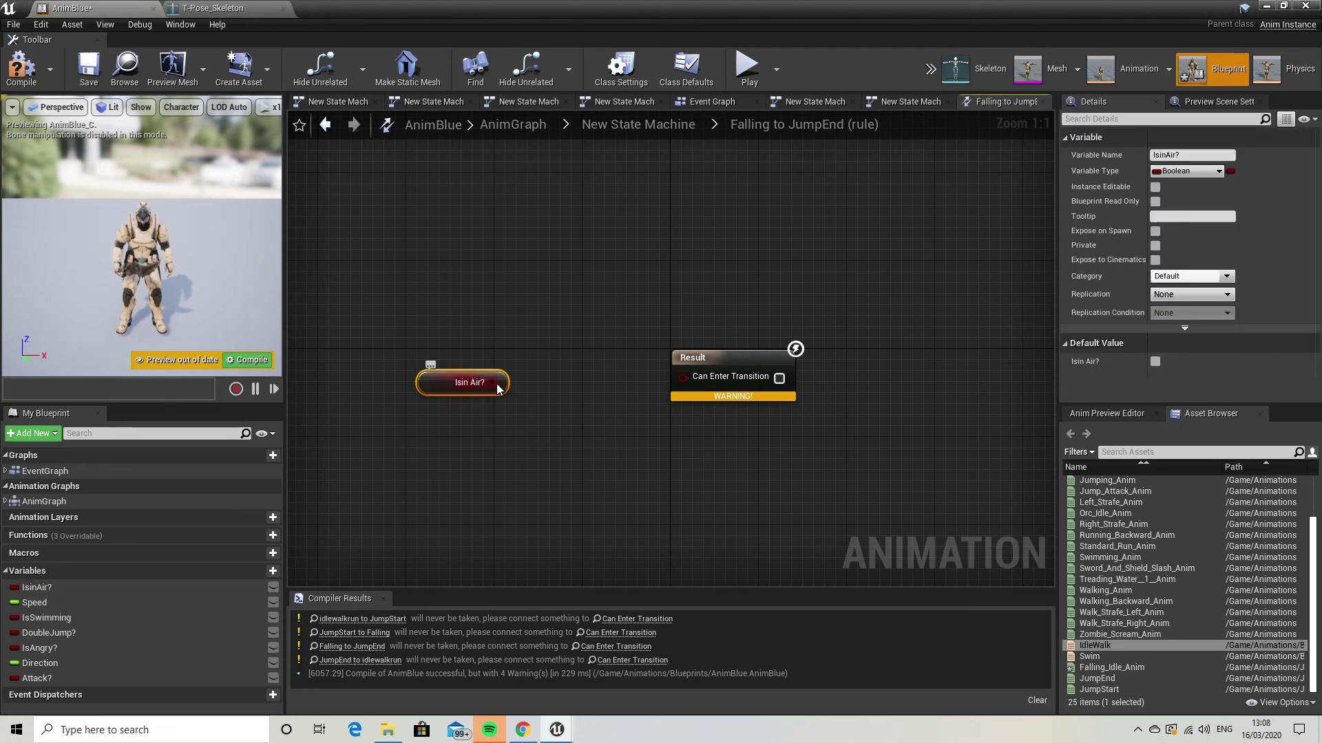
pyautogui.moveTo(501, 383); pyautogui.dragTo(556, 404)
pyautogui.write('n')
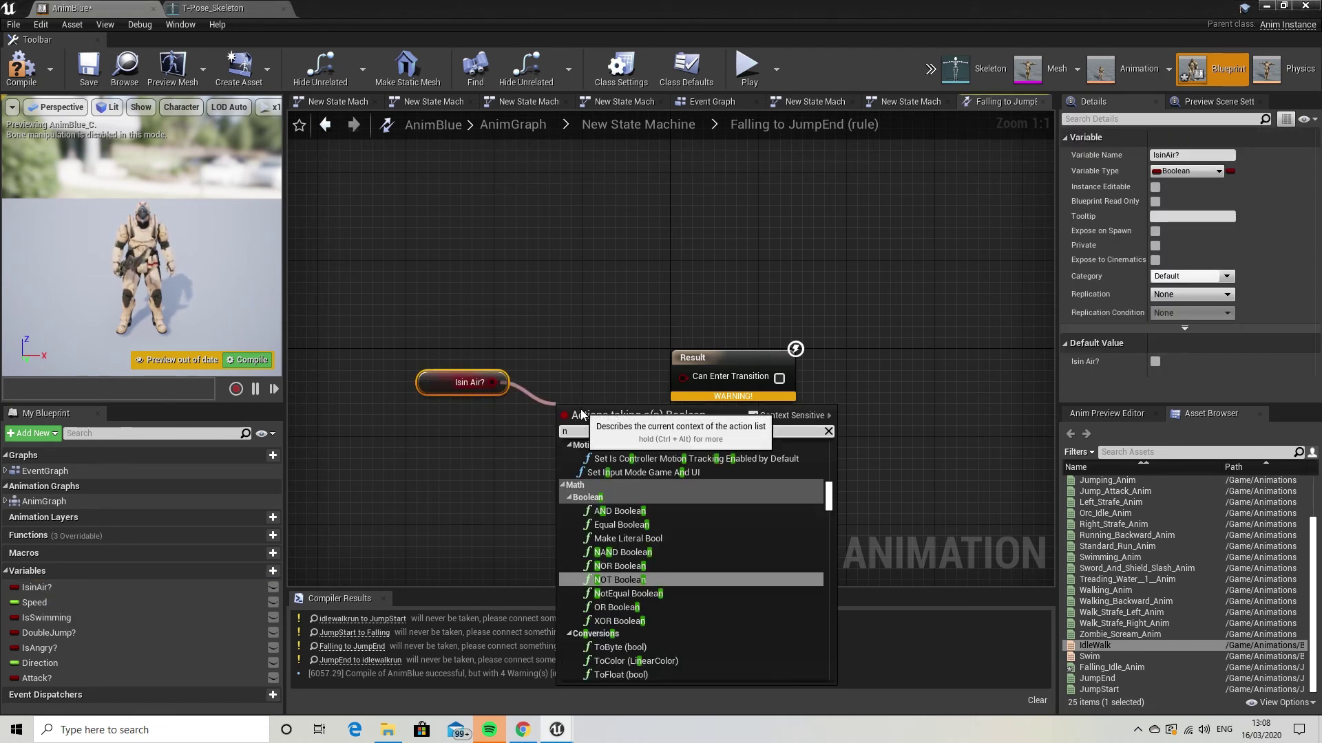
pyautogui.write('ot')
pyautogui.click(636, 469)
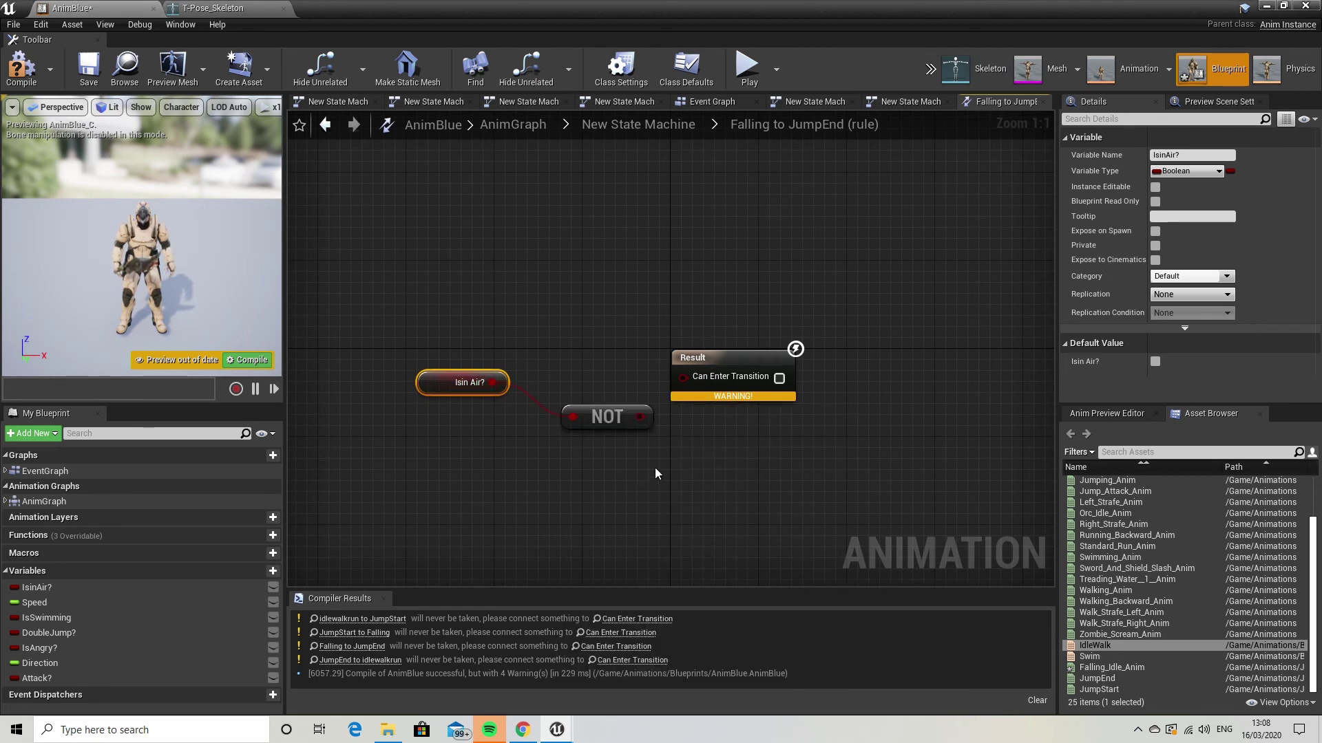
pyautogui.moveTo(716, 358); pyautogui.dragTo(726, 359)
pyautogui.moveTo(643, 417); pyautogui.dragTo(695, 377)
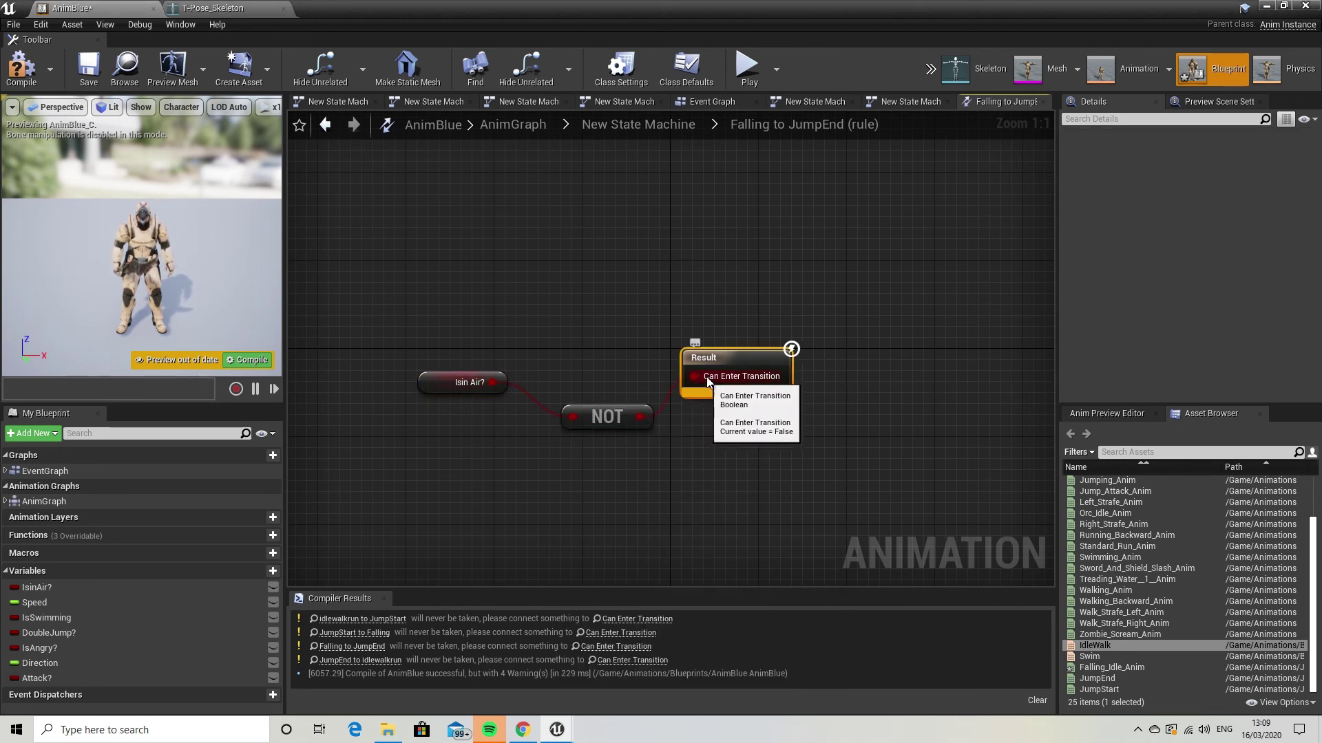
pyautogui.click(327, 135)
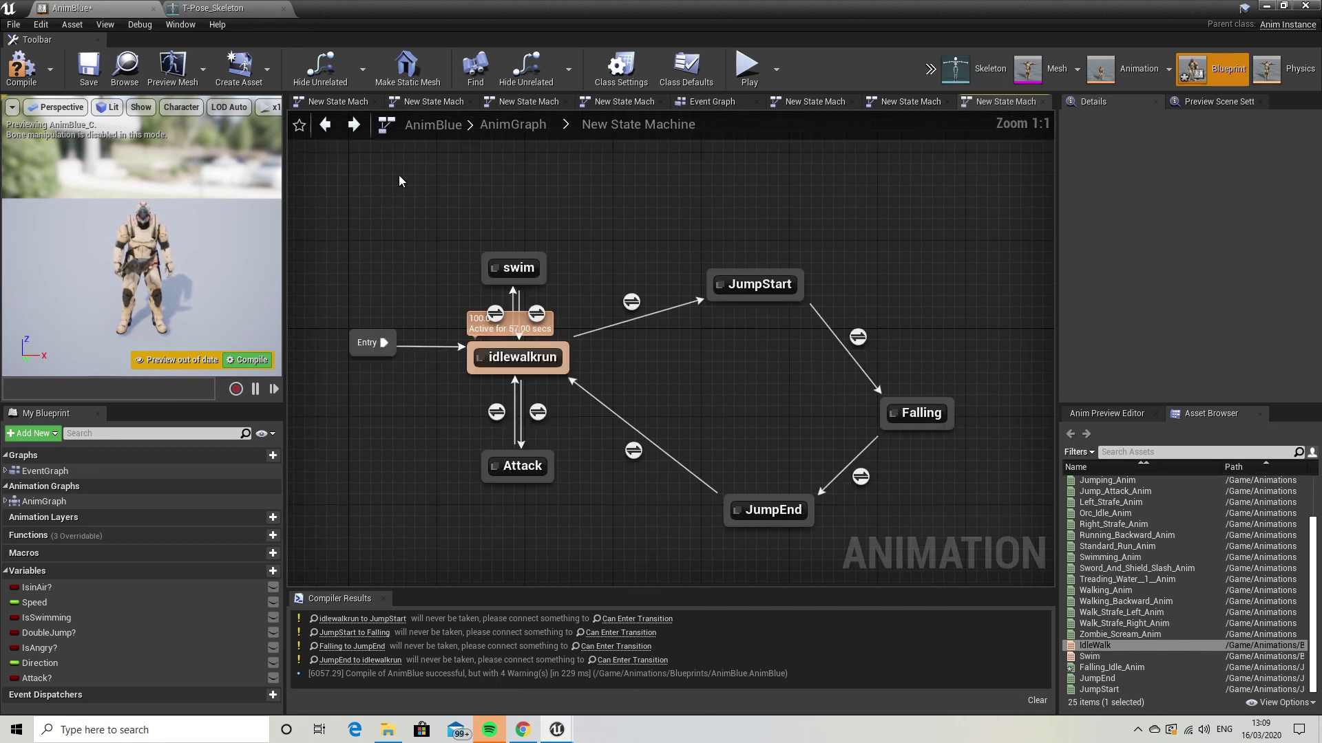
# Set the JumpEnd to idlewalkrun transition to trigger when the Time Remaining (ratio) of JumpEnd is less than 0.1
pyautogui.doubleClick(629, 449)
pyautogui.rightClick(390, 392)
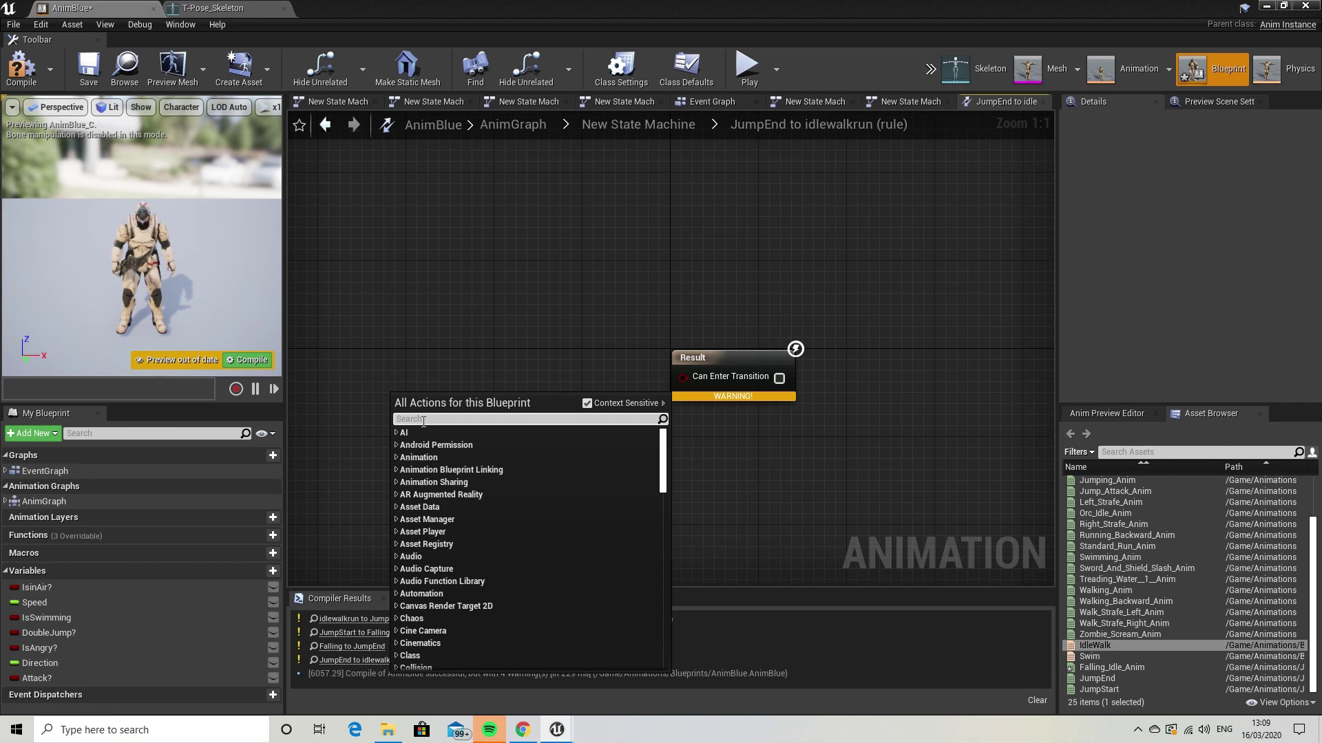
pyautogui.write('ratio')
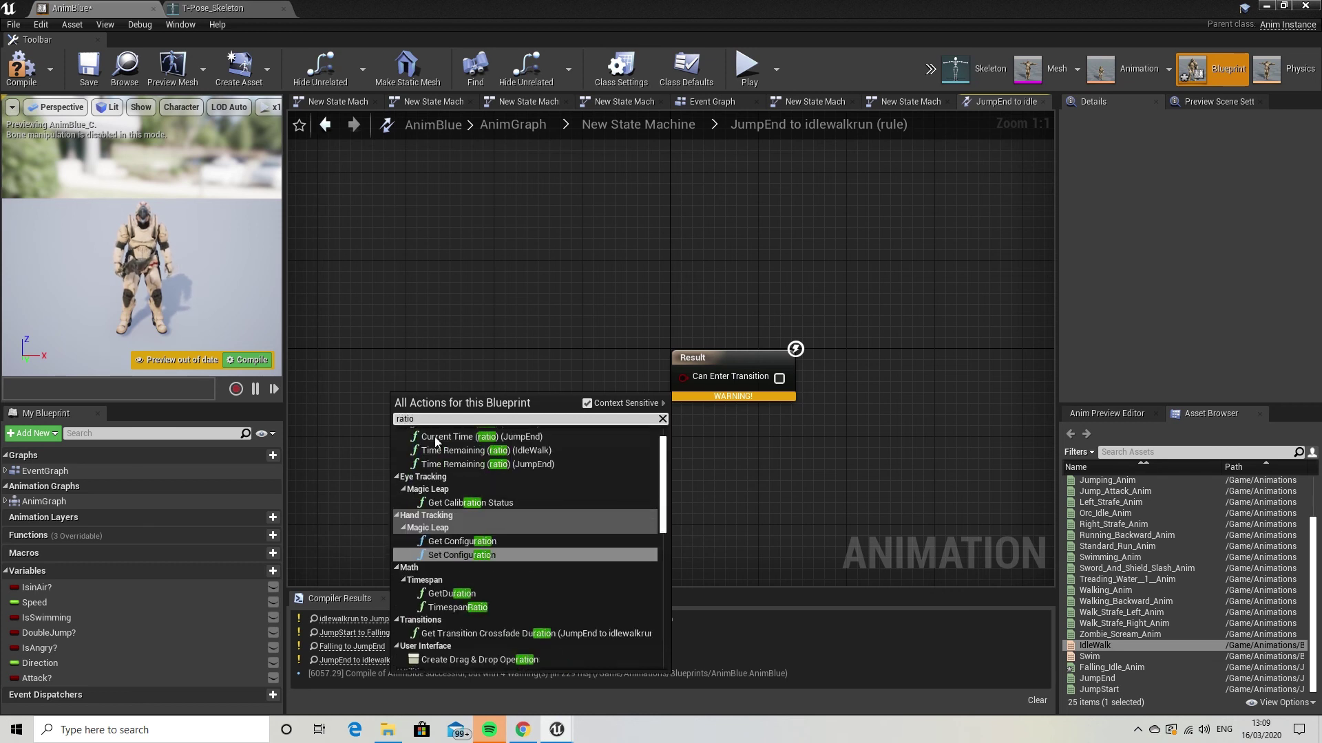
pyautogui.click(498, 464)
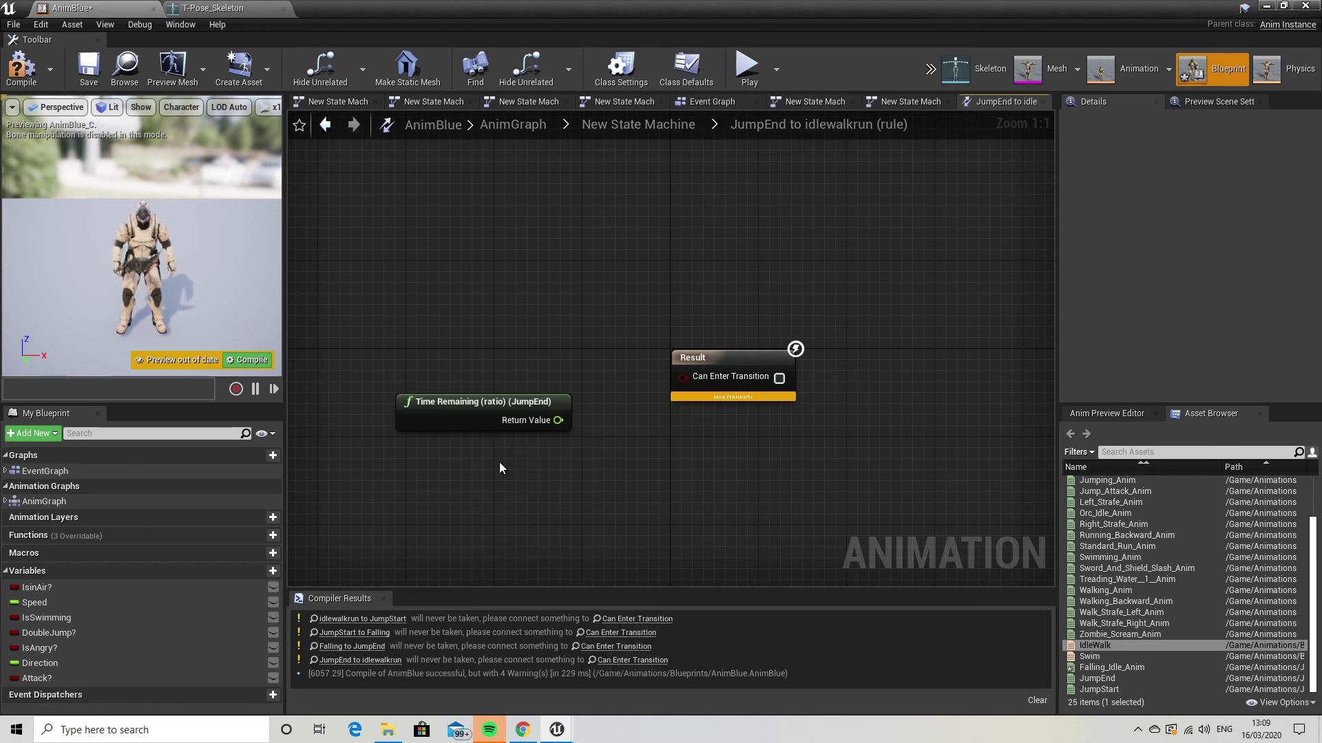
pyautogui.moveTo(461, 402); pyautogui.dragTo(403, 402)
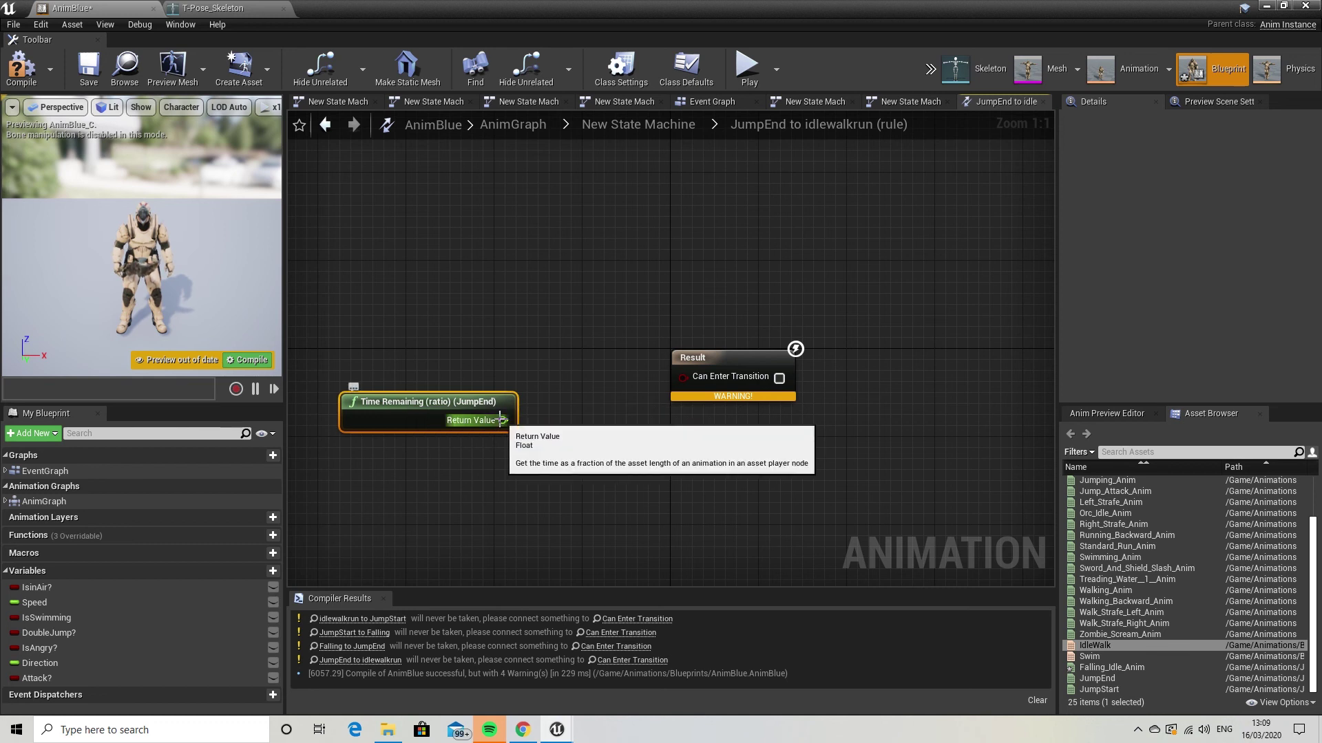
pyautogui.moveTo(500, 420); pyautogui.dragTo(570, 448)
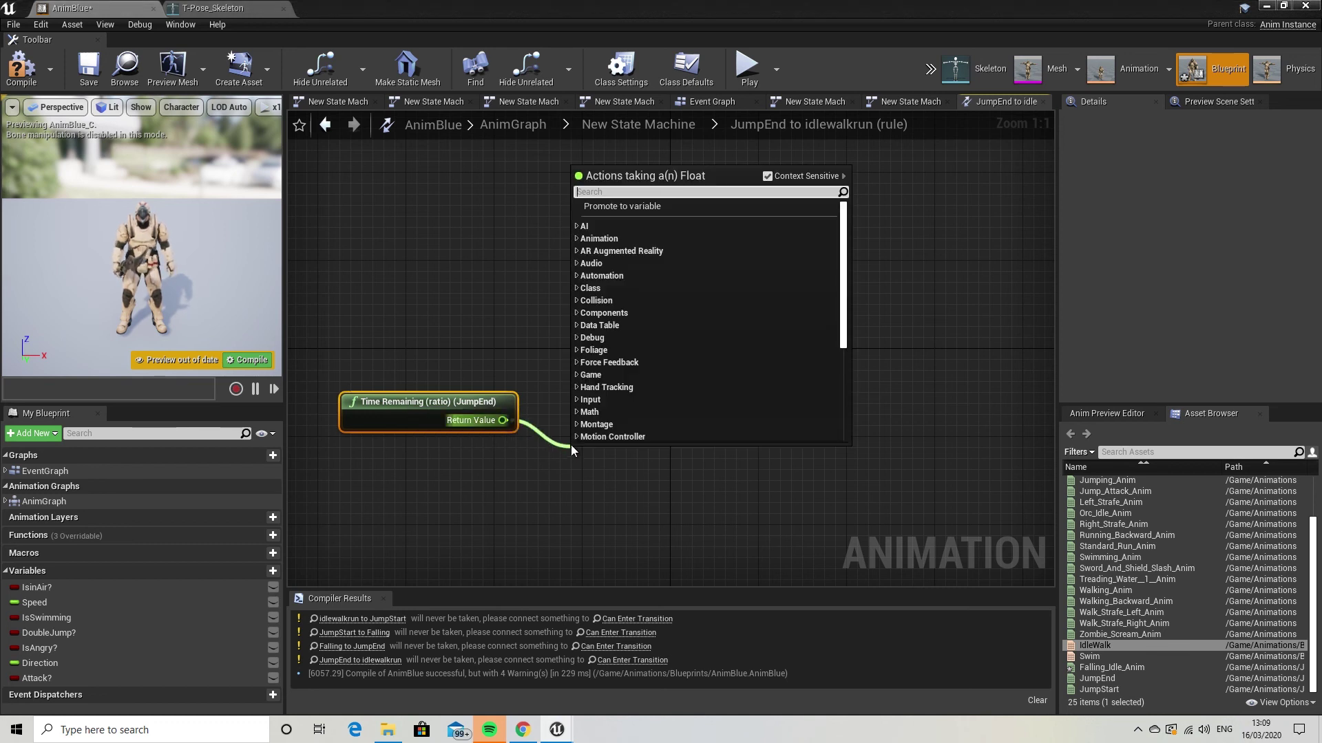
pyautogui.write('<')
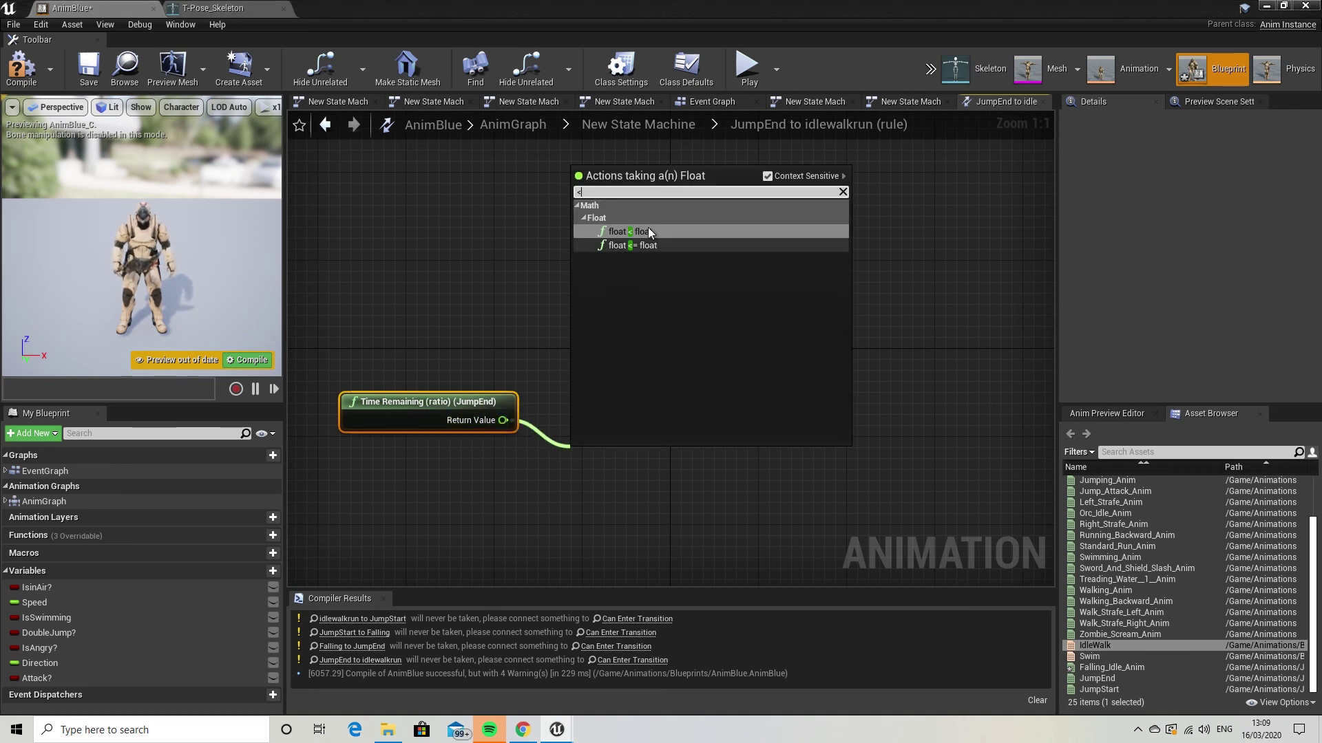
pyautogui.click(622, 231)
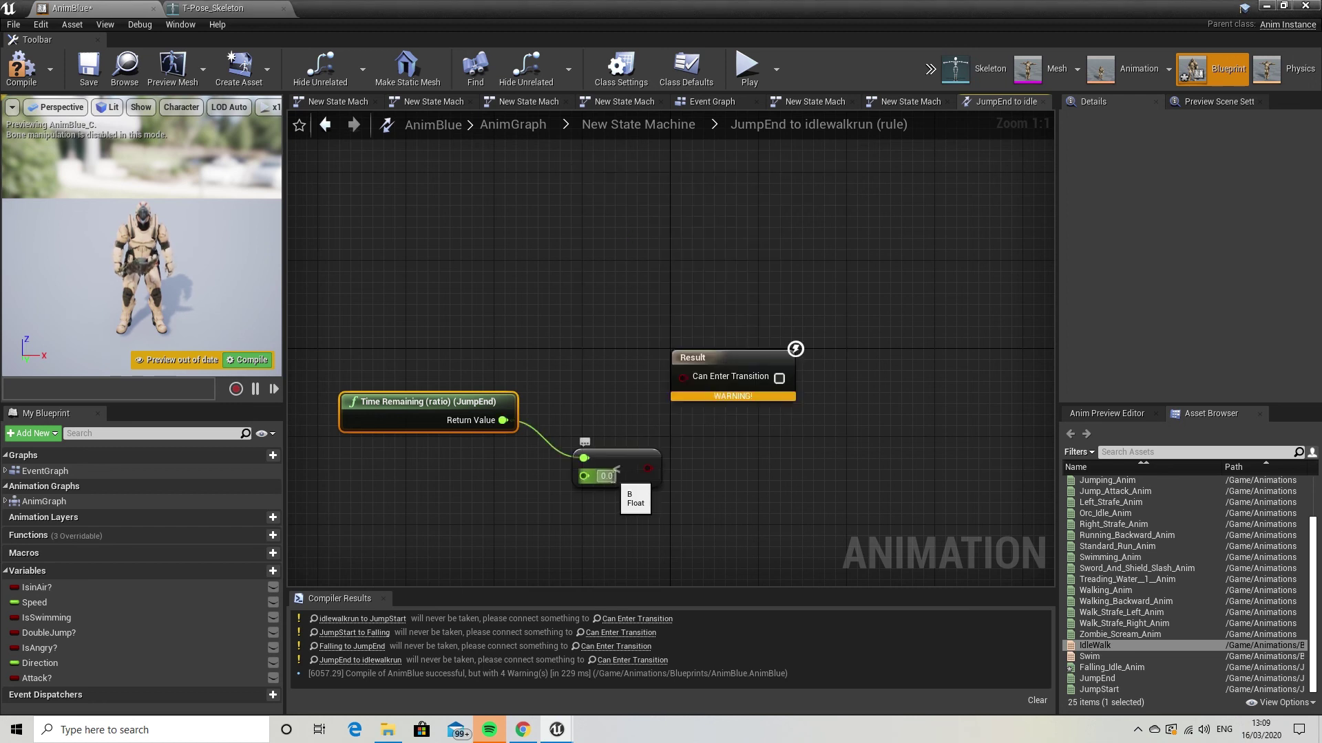
pyautogui.write('0')
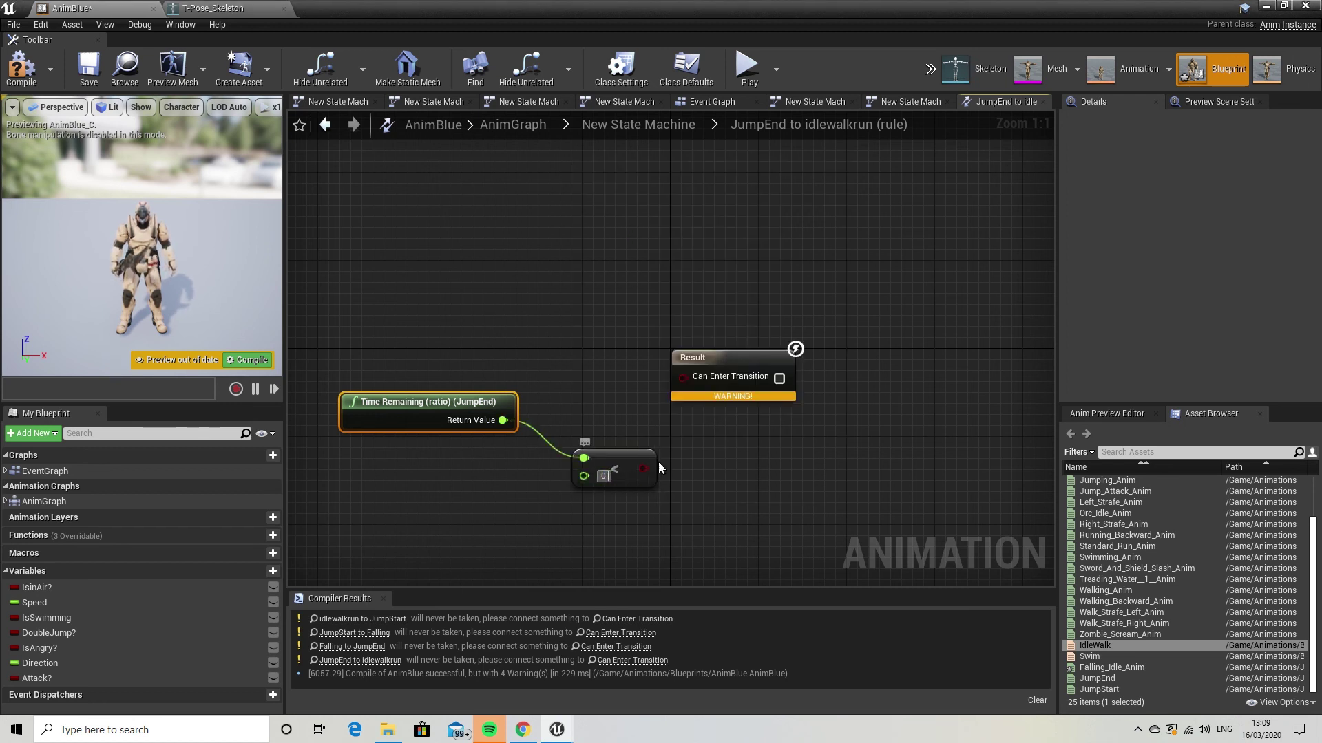
pyautogui.moveTo(647, 469); pyautogui.dragTo(681, 377)
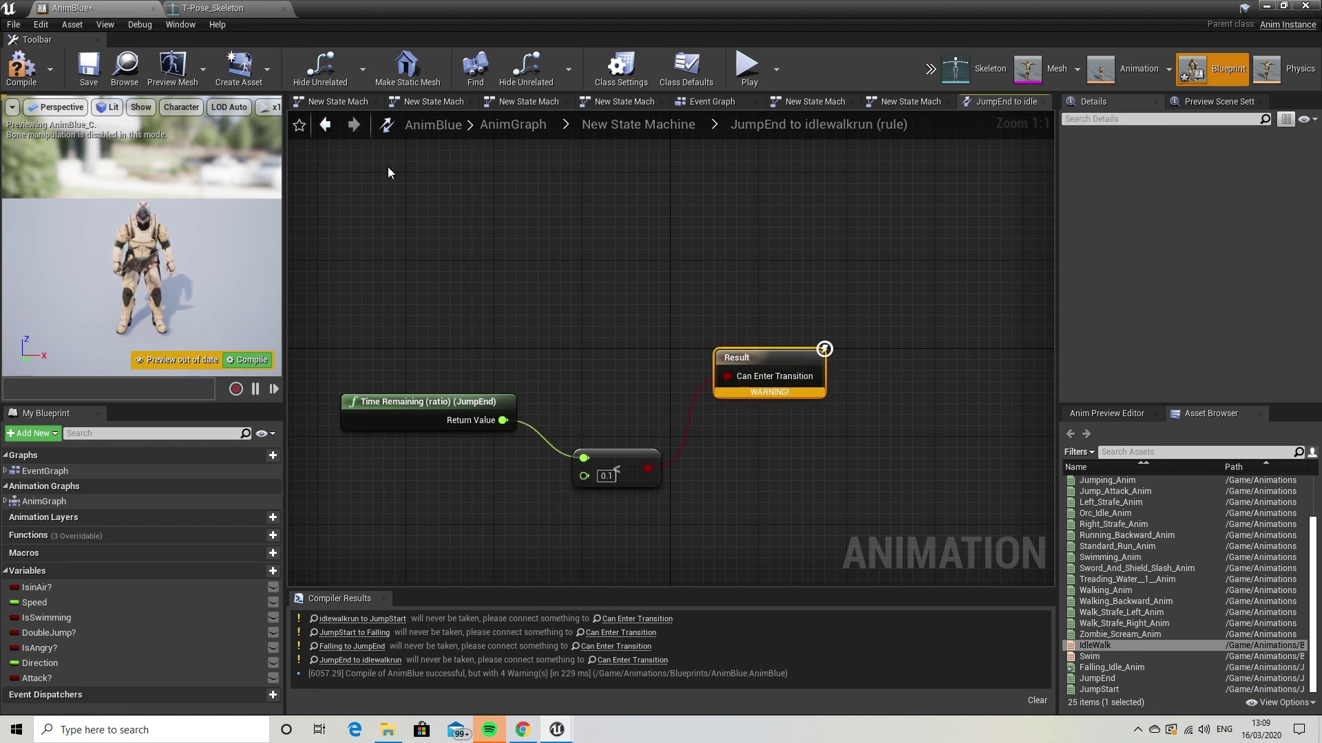
pyautogui.click(326, 124)
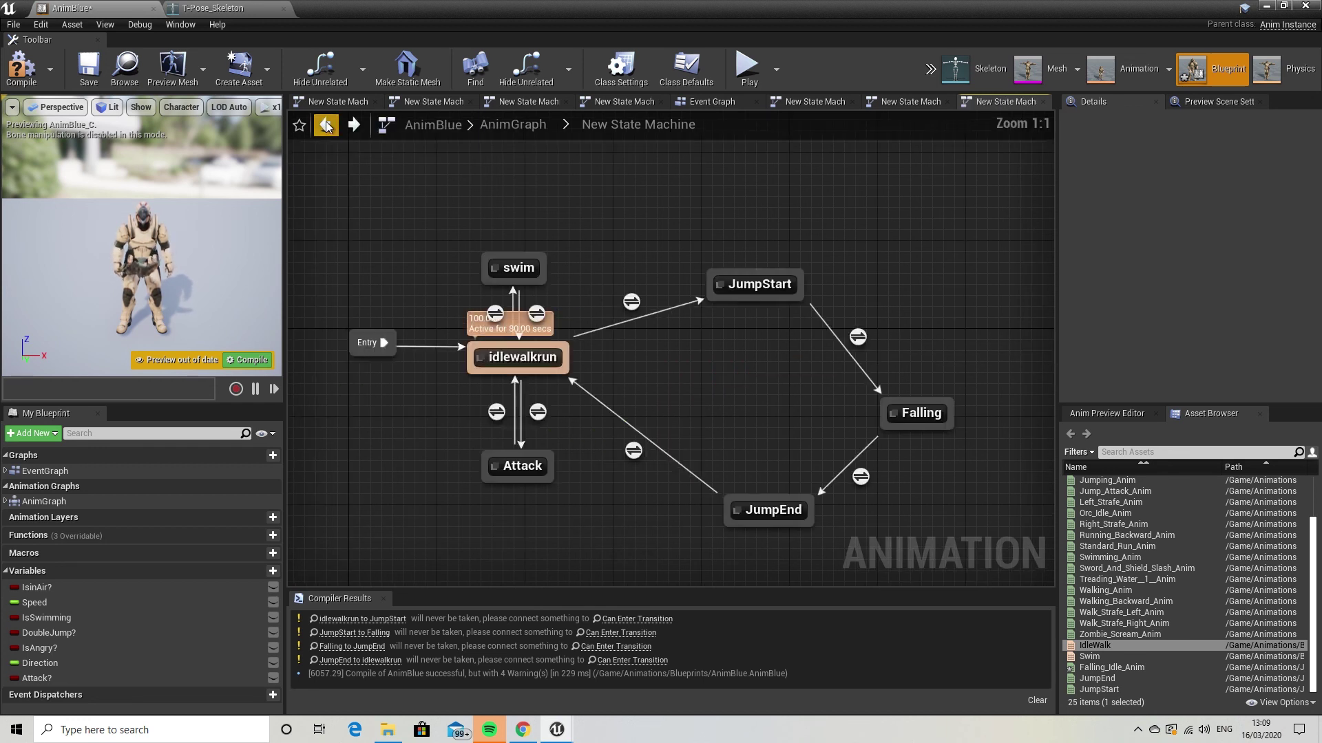
# Compile and save the AnimBlue animation blueprint, and minimize its editor to return to the level
pyautogui.click(21, 67)
pyautogui.click(88, 69)
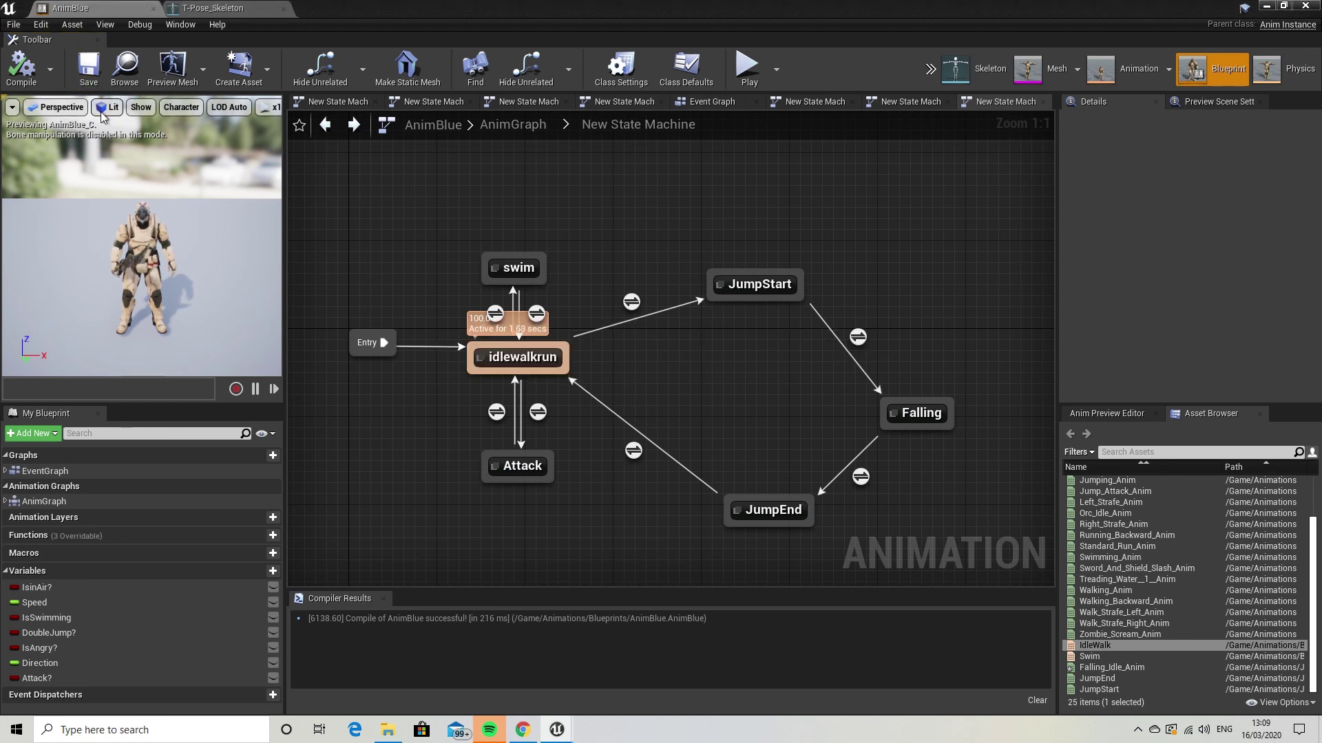
pyautogui.click(1266, 6)
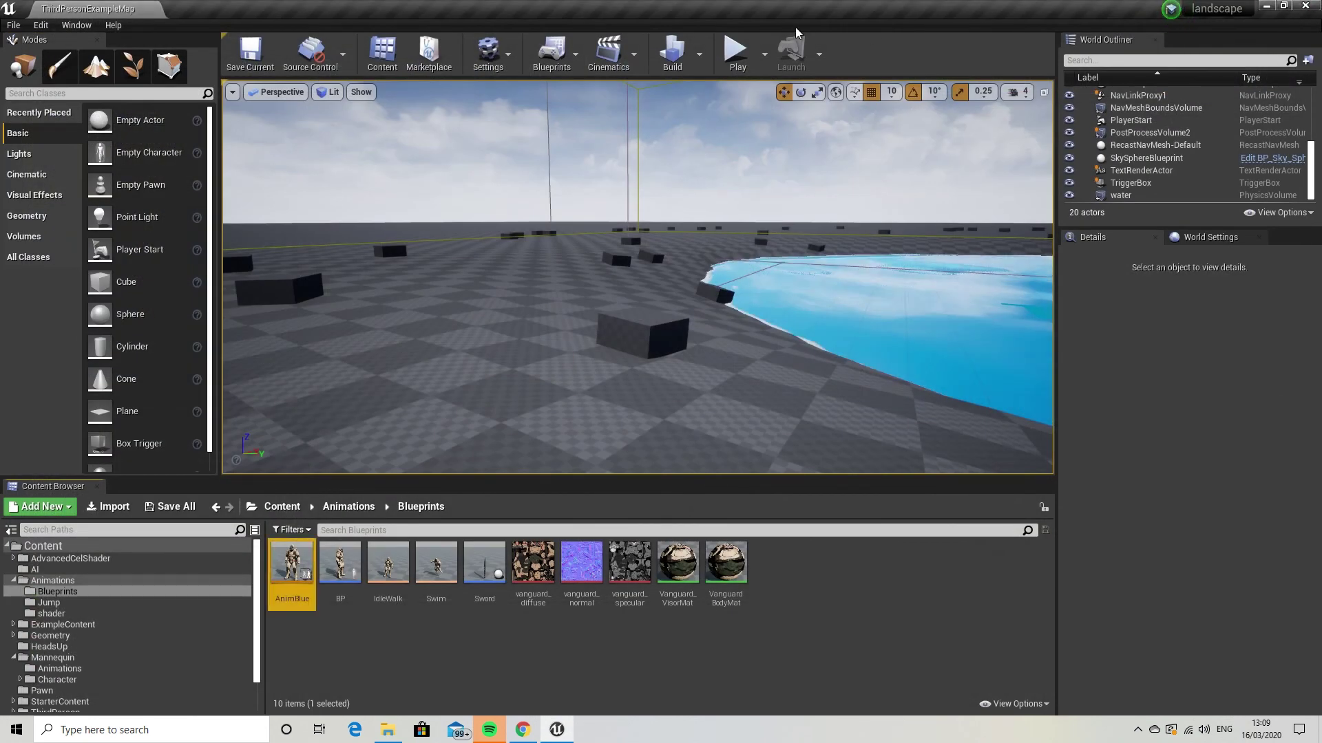
# Play the level and run and jump with the character to test the jump animations
pyautogui.click(737, 49)
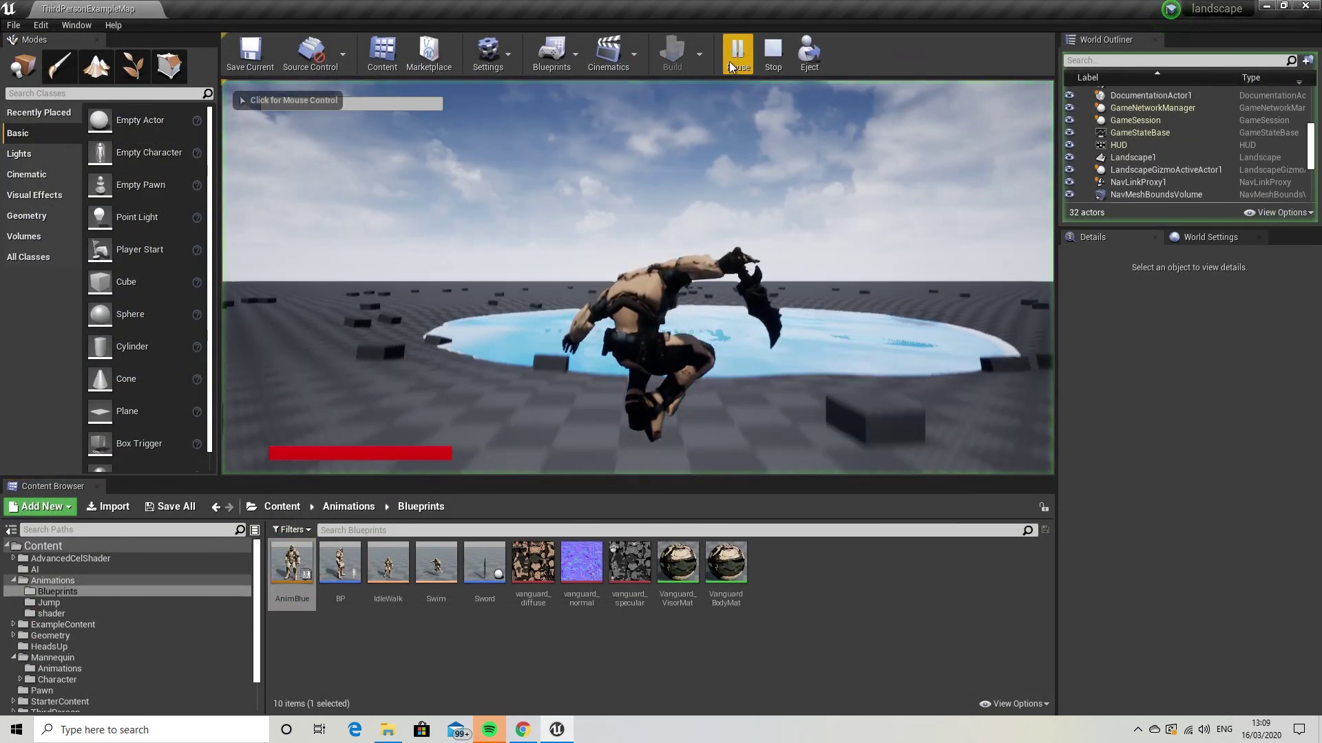
pyautogui.click(676, 295)
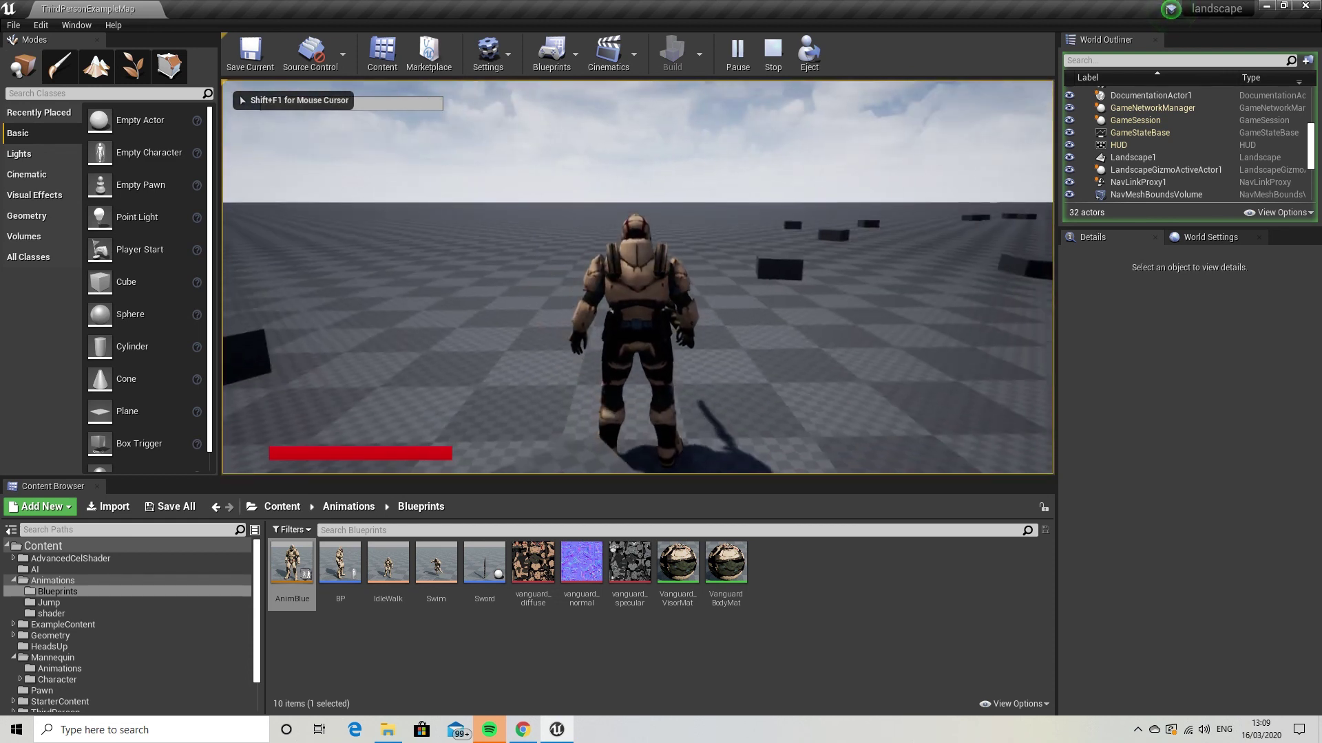
pyautogui.press('w')
pyautogui.click(676, 295)
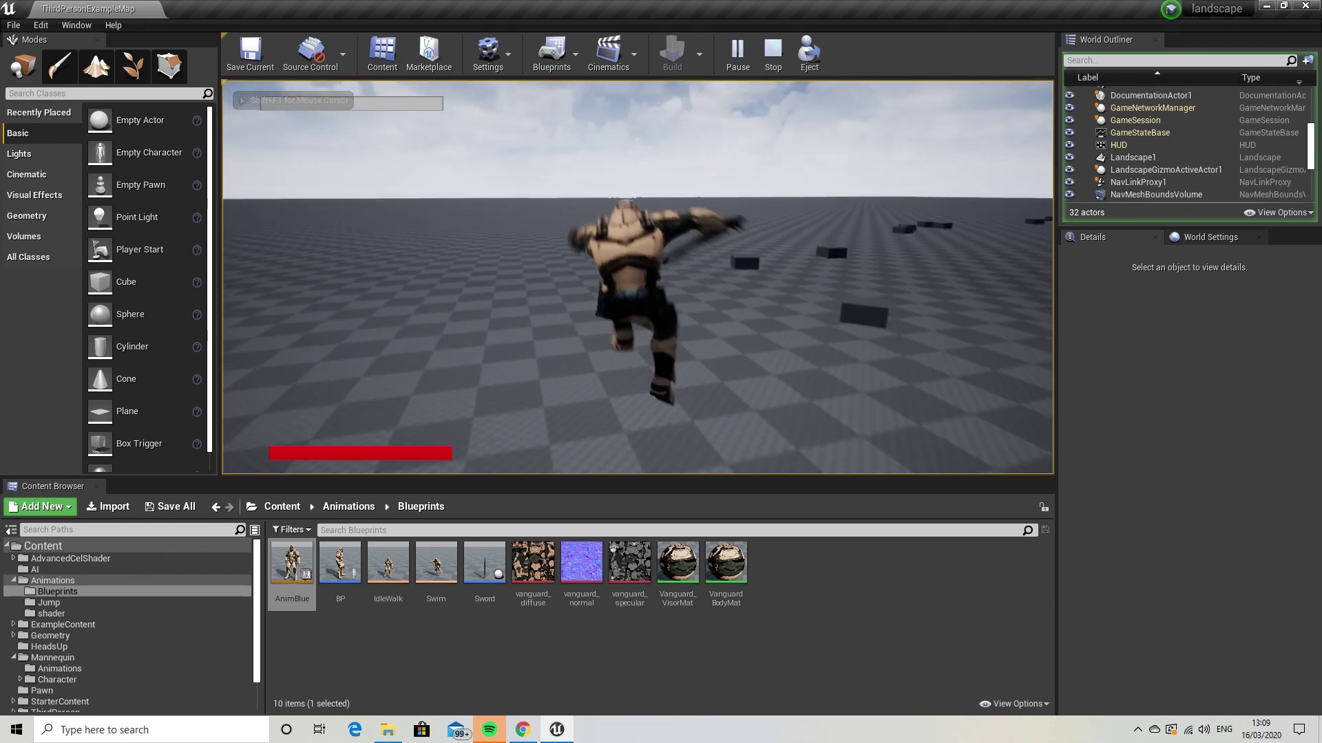
pyautogui.click(676, 295)
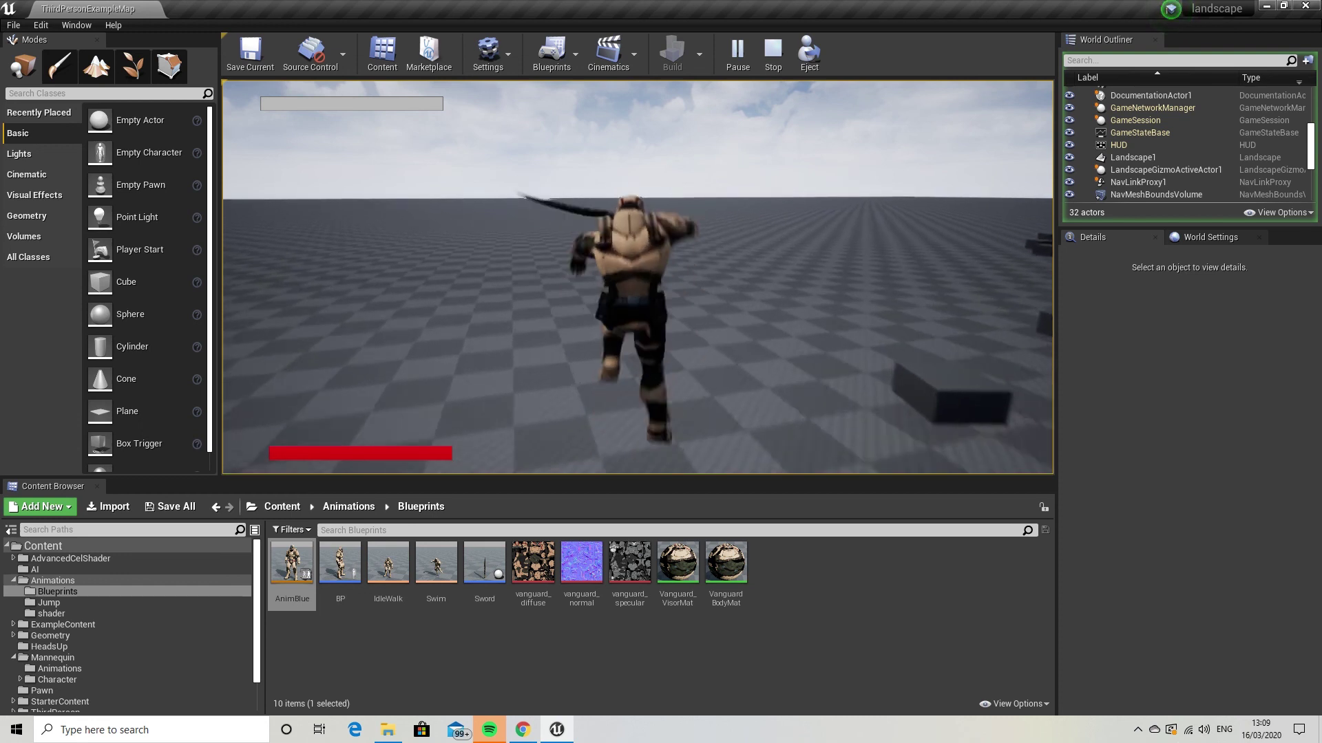